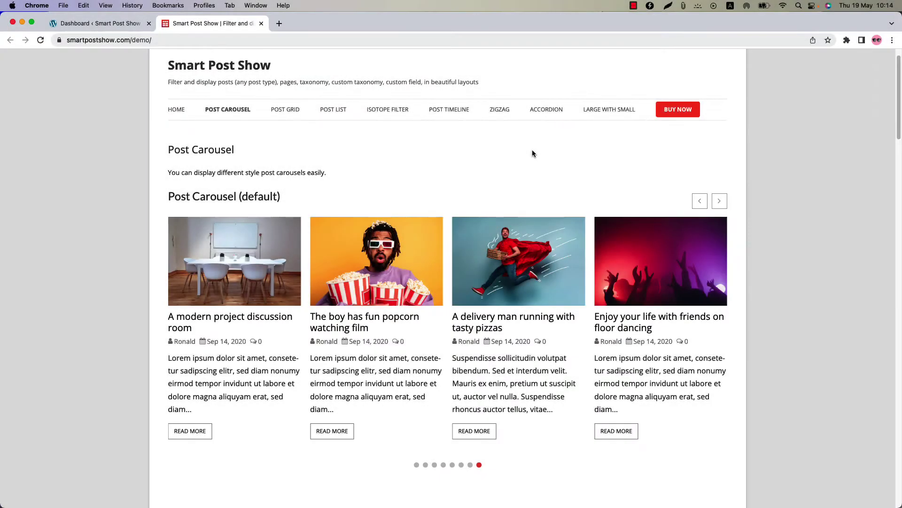
Scroll the smartpostshow.com demo page down to the overlay-content and content-on-hover carousel examples
{"action": "scroll", "coordinate": [533, 150], "scroll_direction": "down", "scroll_amount": 10}
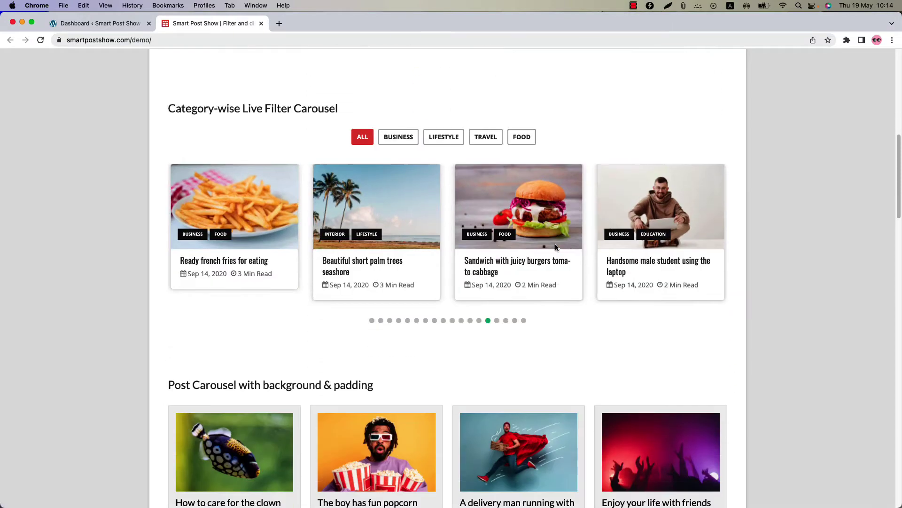
{"action": "scroll", "coordinate": [555, 247], "scroll_direction": "down", "scroll_amount": 9}
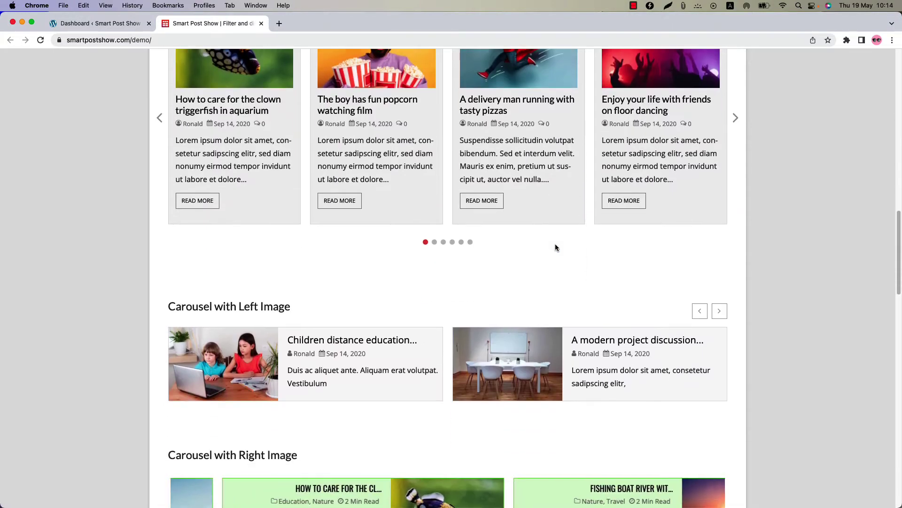
{"action": "scroll", "coordinate": [555, 247], "scroll_direction": "down", "scroll_amount": 10}
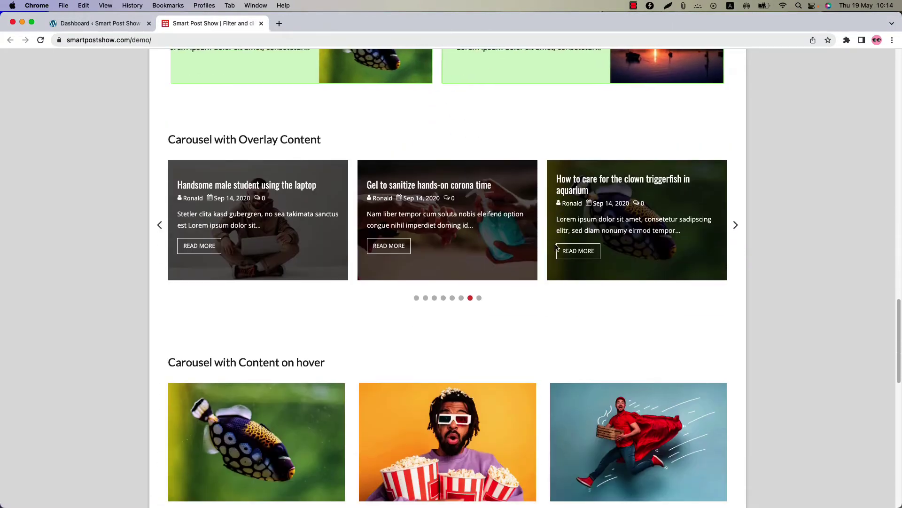
{"action": "scroll", "coordinate": [556, 246], "scroll_direction": "down", "scroll_amount": 8}
From Smart Post Show > Manage Shows, add a new show titled 'Test Show'
{"action": "left_click", "coordinate": [94, 23]}
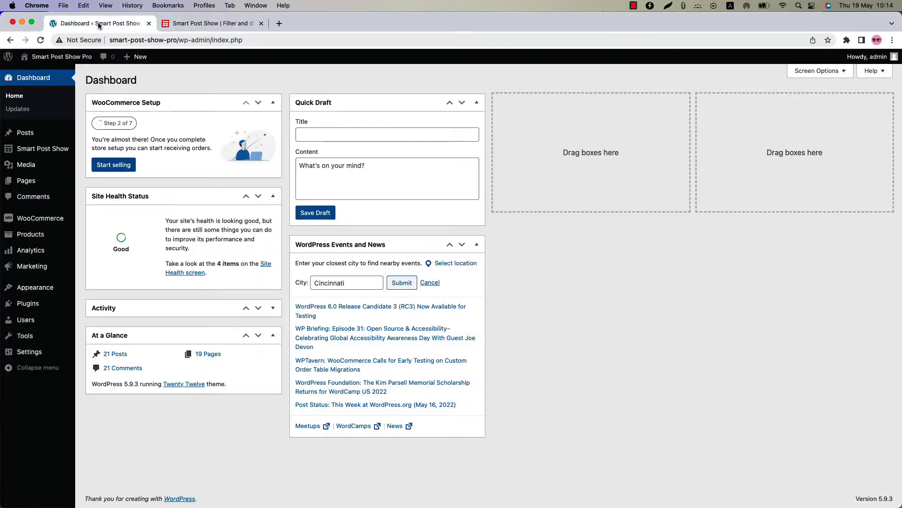
{"action": "mouse_move", "coordinate": [49, 150]}
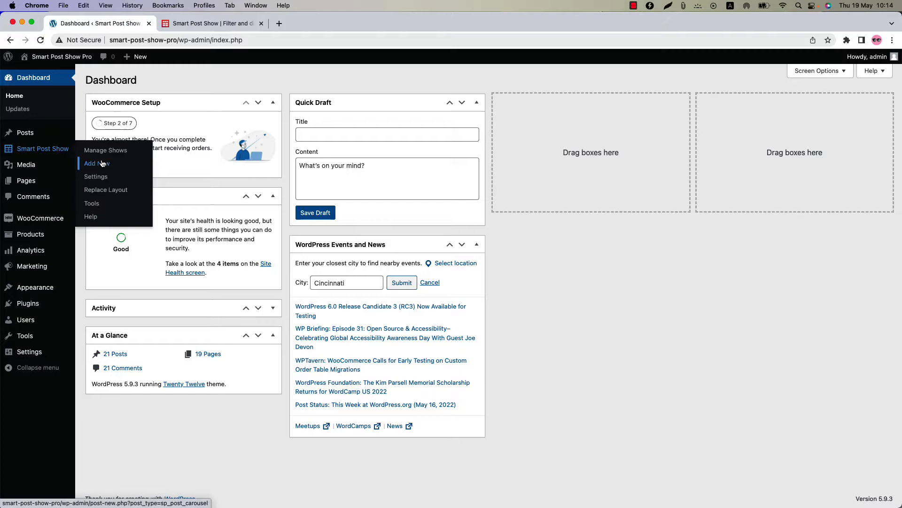
{"action": "left_click", "coordinate": [102, 153]}
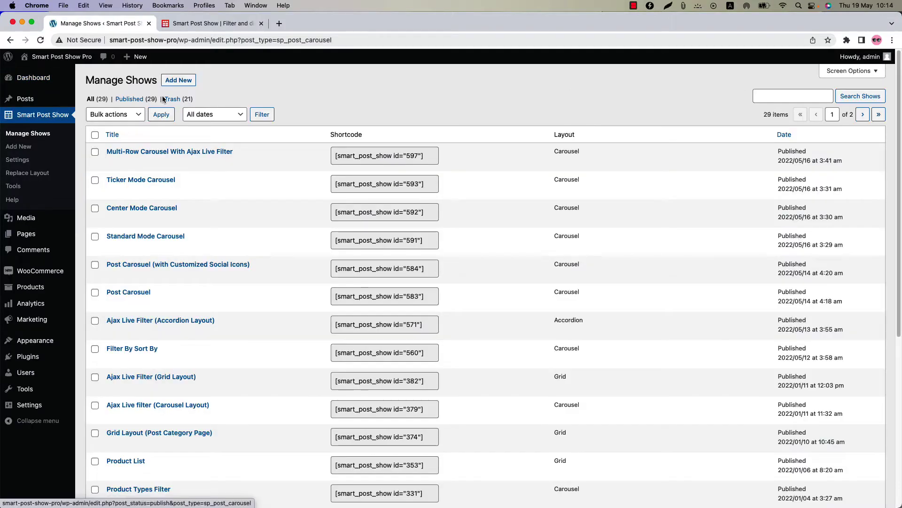
{"action": "left_click", "coordinate": [178, 80]}
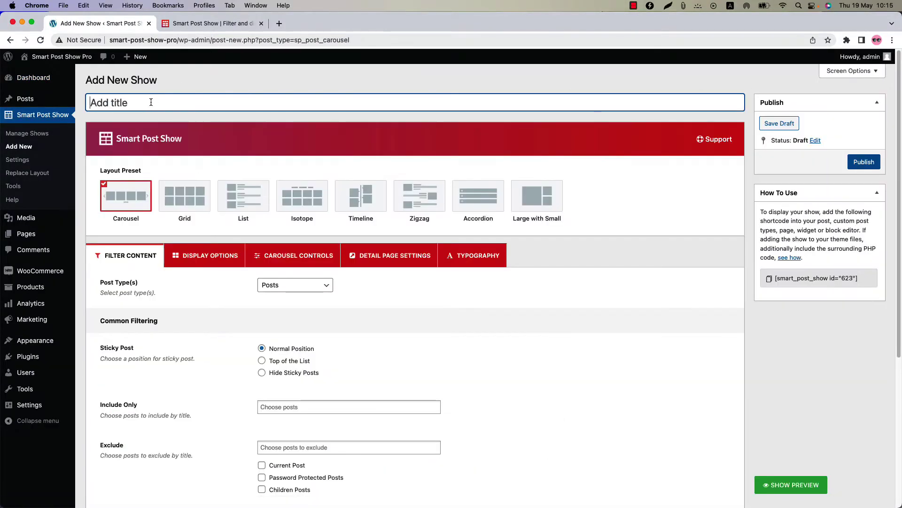
{"action": "type", "text": "Test Show"}
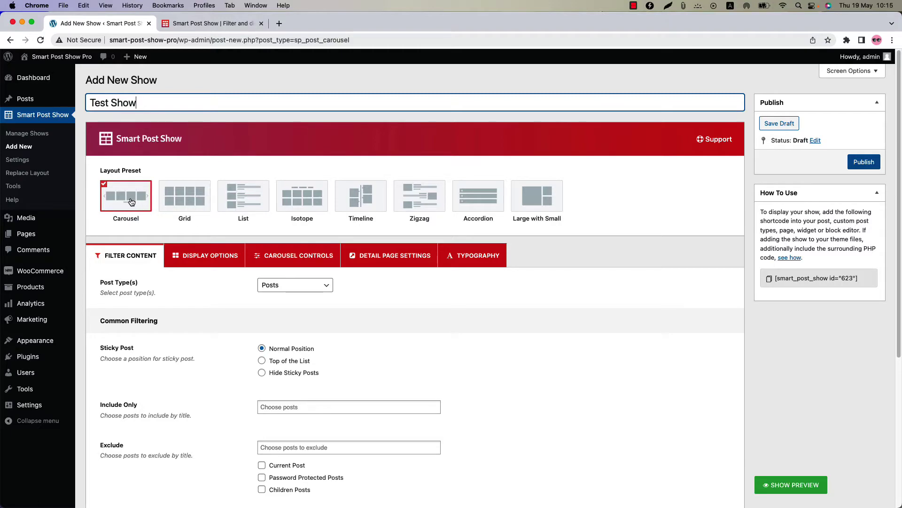
Open the live preview of Test Show and advance the post carousel three slides
{"action": "left_click", "coordinate": [786, 483]}
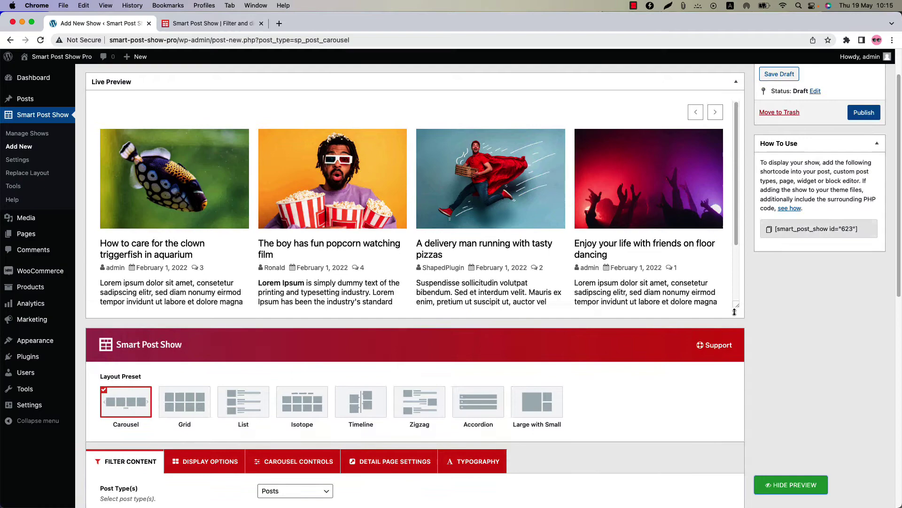
{"action": "left_click", "coordinate": [722, 113]}
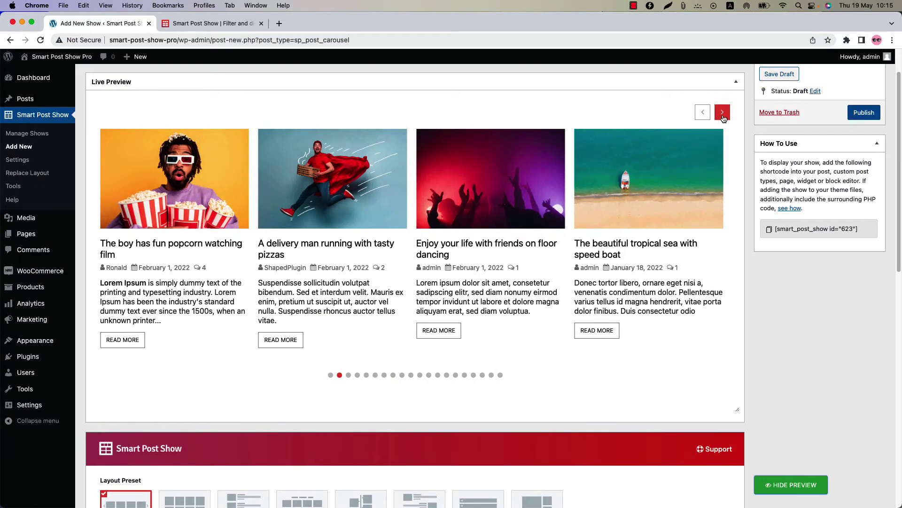
{"action": "left_click", "coordinate": [723, 115]}
{"action": "left_click", "coordinate": [723, 115]}
{"action": "scroll", "coordinate": [579, 384], "scroll_direction": "down", "scroll_amount": 10}
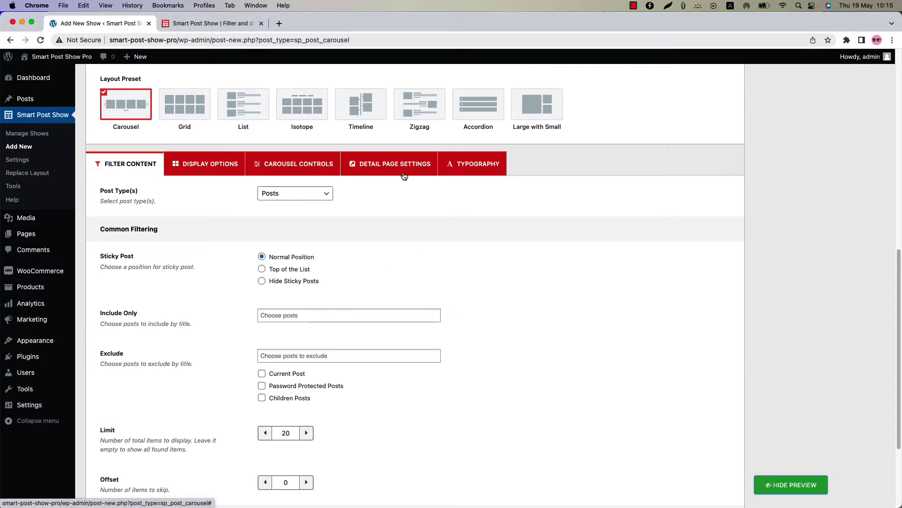
Set Post Type(s) to Products and refresh the preview
{"action": "left_click", "coordinate": [325, 195]}
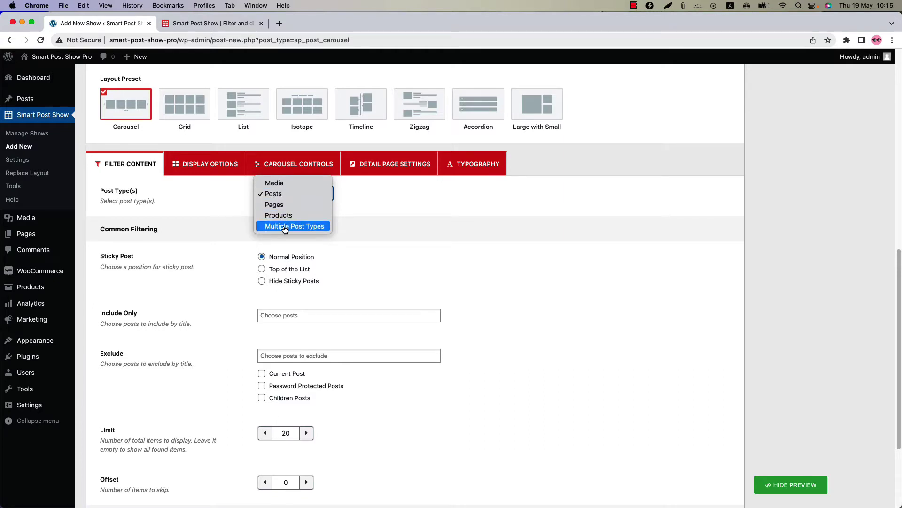
{"action": "left_click", "coordinate": [282, 216]}
{"action": "left_click", "coordinate": [795, 485]}
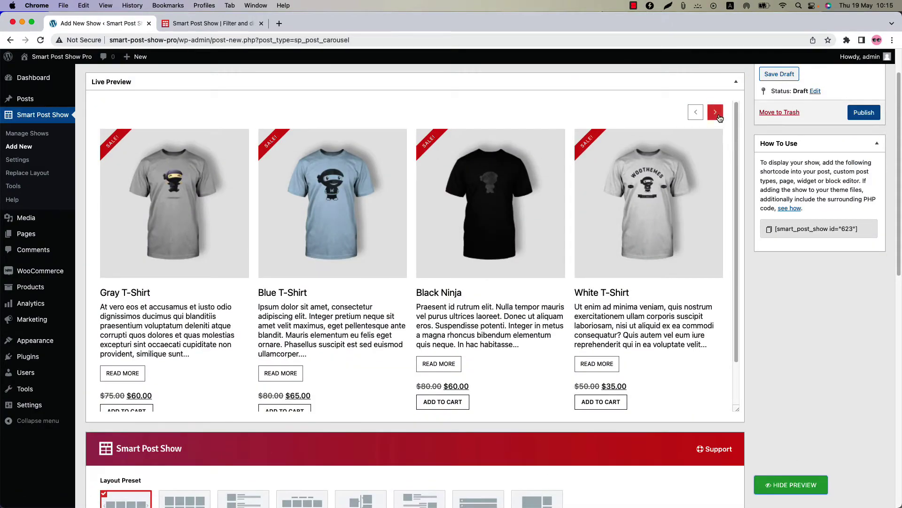
Page through the product carousel, enlarge the preview frame, and advance to the hoodies
{"action": "left_click", "coordinate": [718, 116]}
{"action": "left_click", "coordinate": [719, 116]}
{"action": "left_click", "coordinate": [719, 116]}
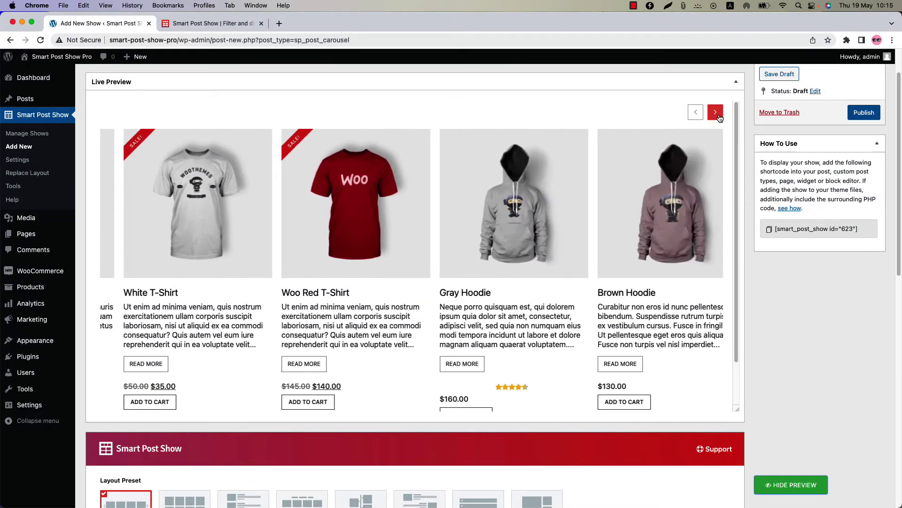
{"action": "left_click", "coordinate": [716, 113]}
{"action": "left_click_drag", "start_coordinate": [738, 409], "coordinate": [738, 445]}
{"action": "left_click", "coordinate": [719, 117]}
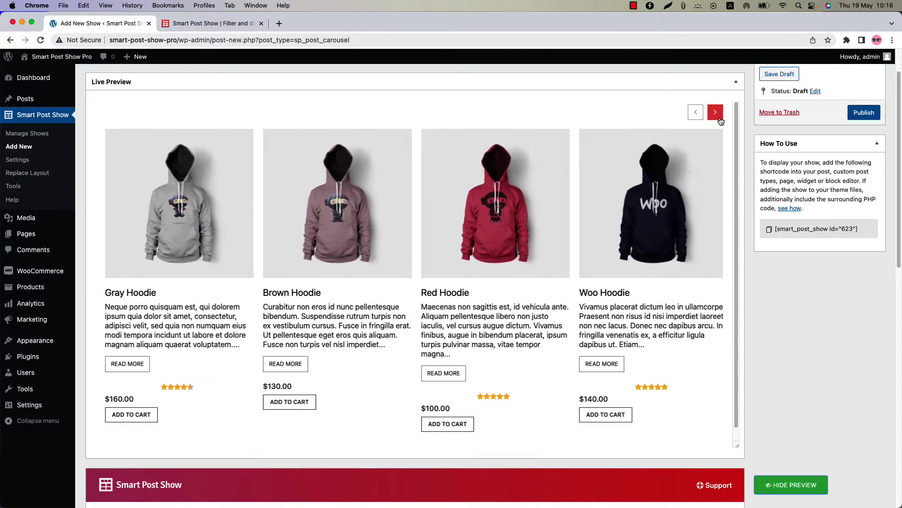
{"action": "left_click", "coordinate": [719, 118]}
{"action": "scroll", "coordinate": [385, 409], "scroll_direction": "down", "scroll_amount": 10}
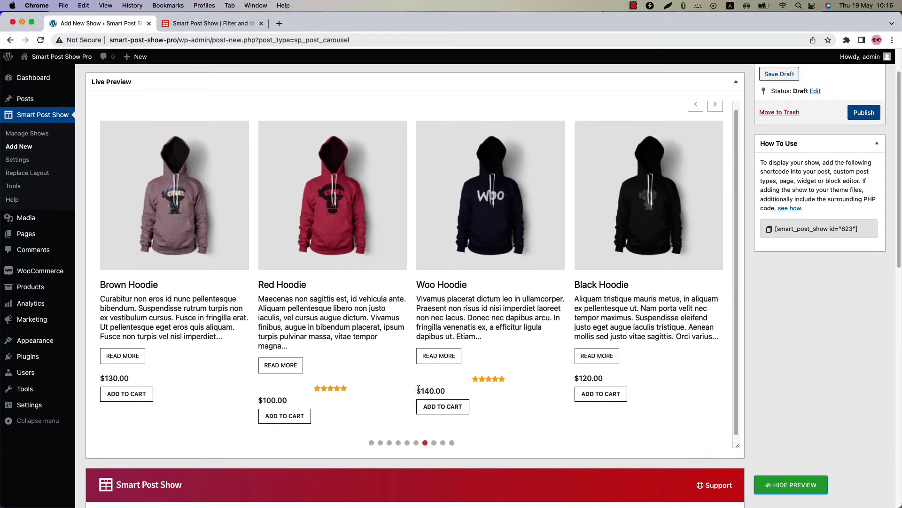
{"action": "scroll", "coordinate": [385, 409], "scroll_direction": "down", "scroll_amount": 1}
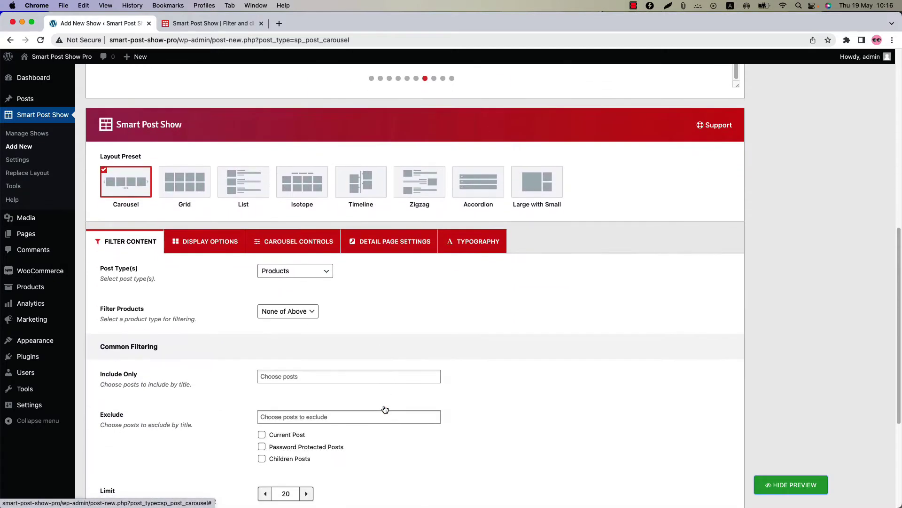
Set Post Type(s) to Multiple Post Types with Posts and Products, then refresh the preview
{"action": "left_click", "coordinate": [280, 271]}
{"action": "left_click", "coordinate": [288, 289]}
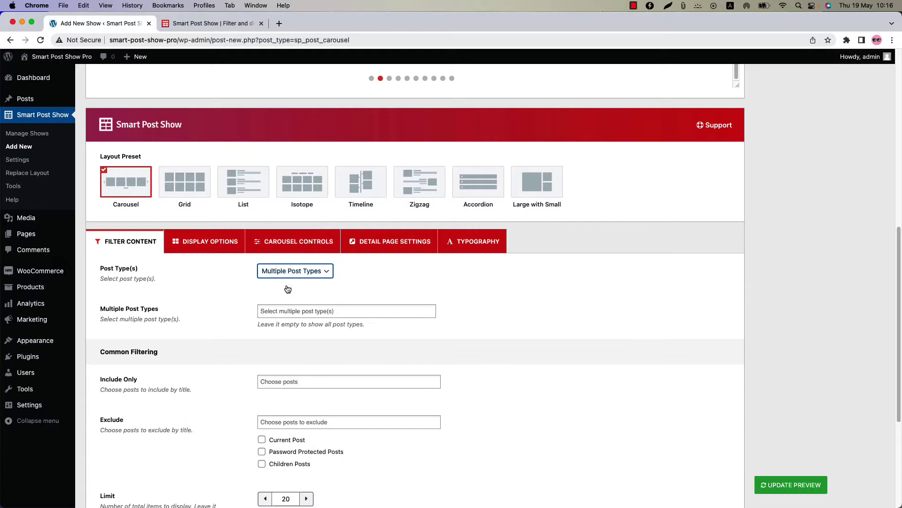
{"action": "left_click", "coordinate": [284, 313]}
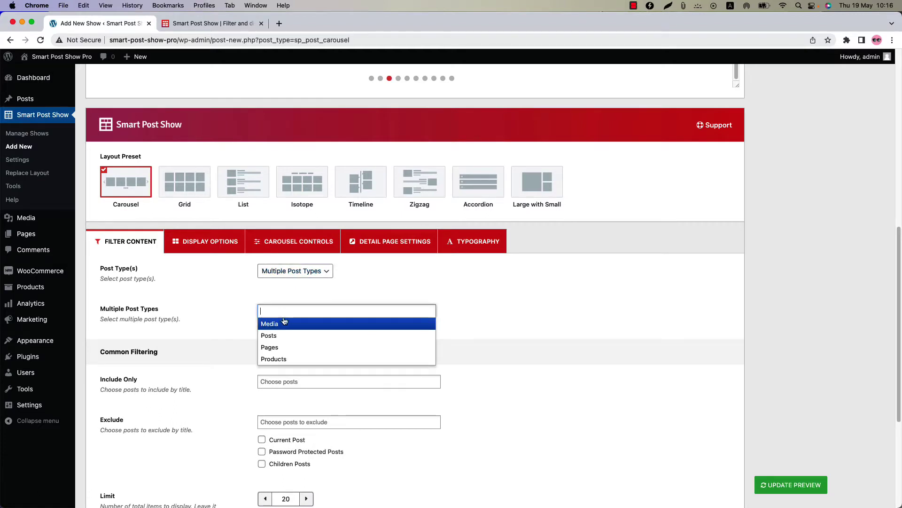
{"action": "left_click", "coordinate": [281, 335]}
{"action": "left_click", "coordinate": [310, 311]}
{"action": "left_click", "coordinate": [296, 348]}
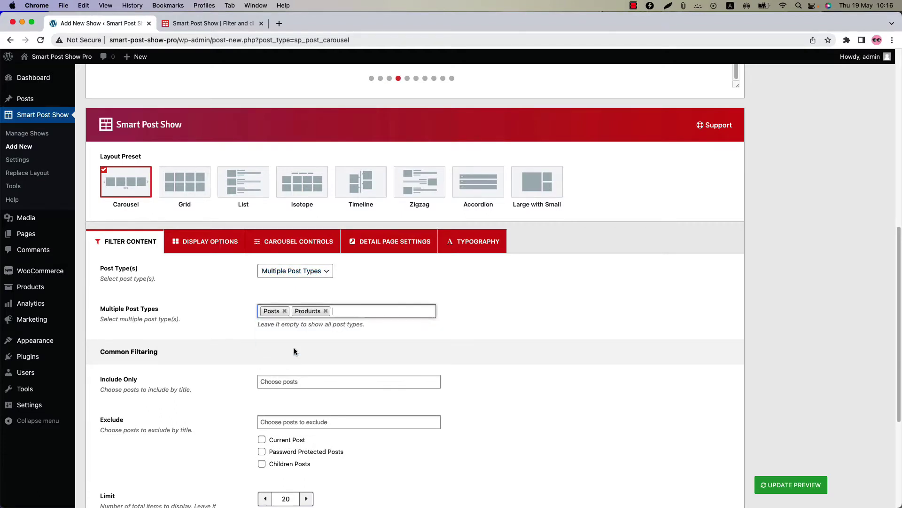
{"action": "left_click", "coordinate": [766, 485]}
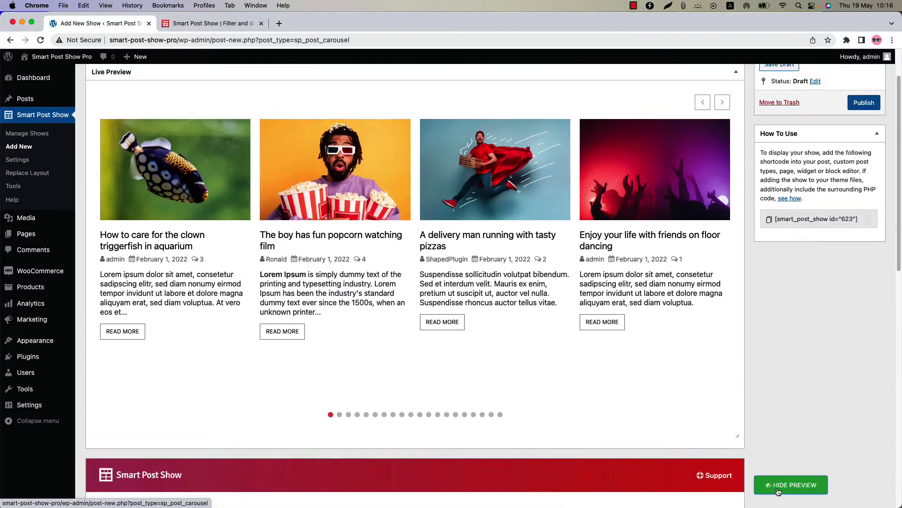
Advance the mixed carousel through the T-shirt products, then step back three cards
{"action": "left_click", "coordinate": [723, 111]}
{"action": "left_click", "coordinate": [722, 112]}
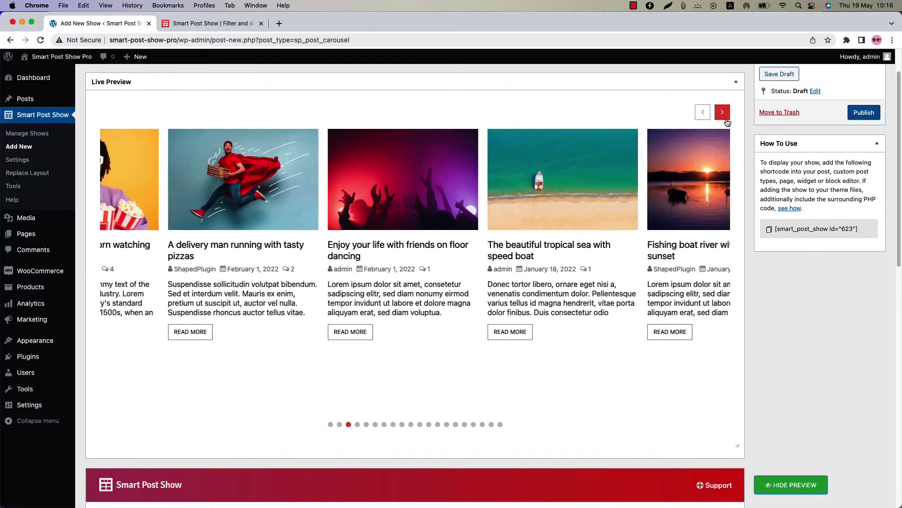
{"action": "left_click", "coordinate": [723, 111]}
{"action": "left_click", "coordinate": [723, 111]}
{"action": "left_click", "coordinate": [722, 112]}
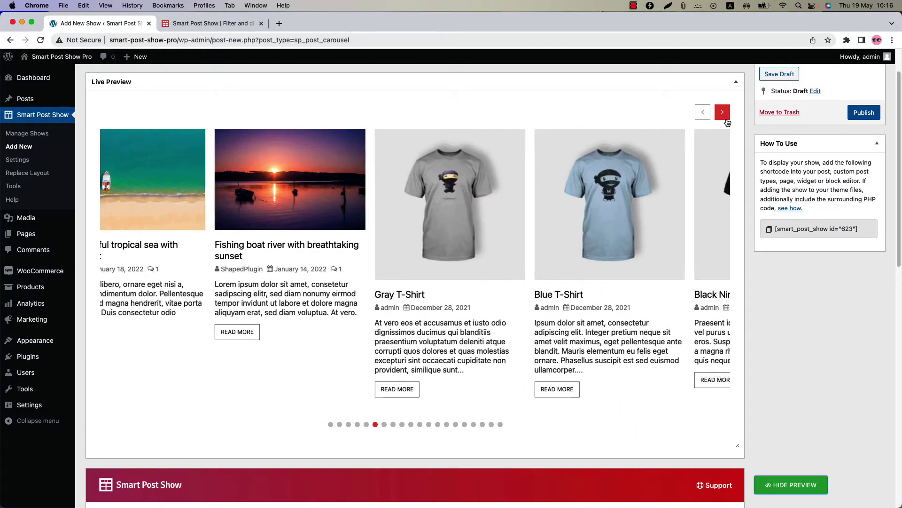
{"action": "left_click", "coordinate": [723, 114]}
{"action": "left_click", "coordinate": [723, 114]}
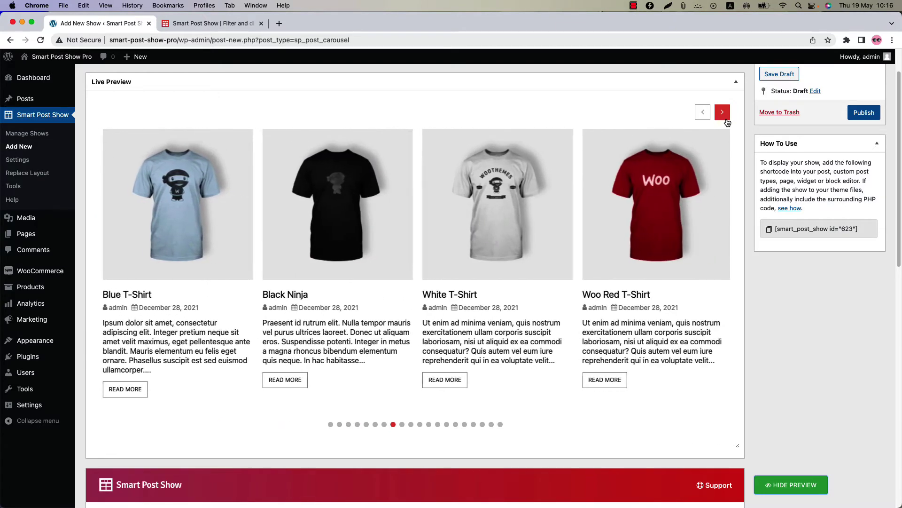
{"action": "left_click", "coordinate": [697, 112]}
{"action": "left_click", "coordinate": [697, 112]}
{"action": "left_click", "coordinate": [697, 113]}
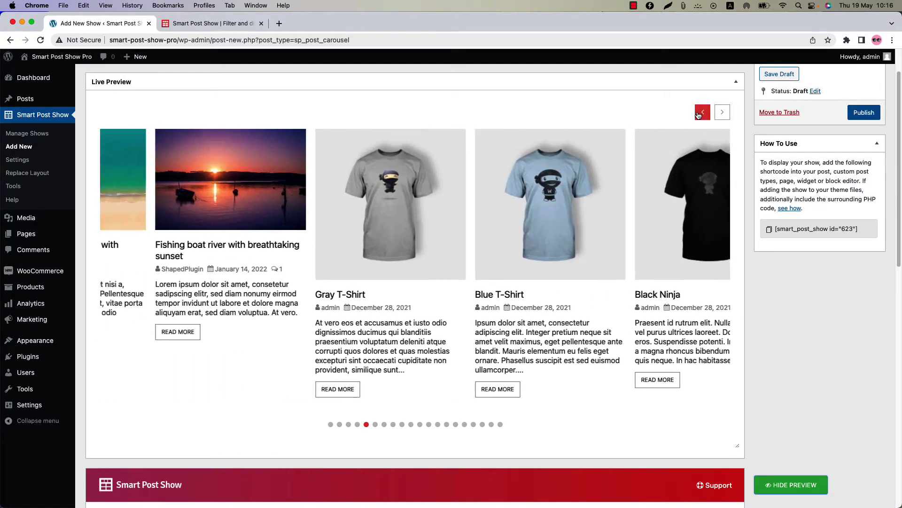
{"action": "scroll", "coordinate": [585, 472], "scroll_direction": "down", "scroll_amount": 10}
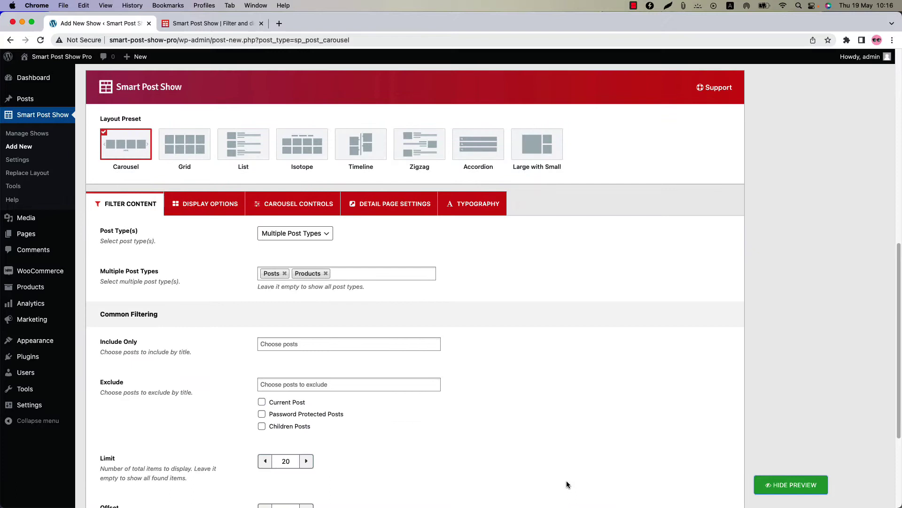
Restrict Post Type(s) to Posts and review the Carousel Controls navigation and pagination options
{"action": "left_click", "coordinate": [295, 233]}
{"action": "left_click", "coordinate": [295, 203]}
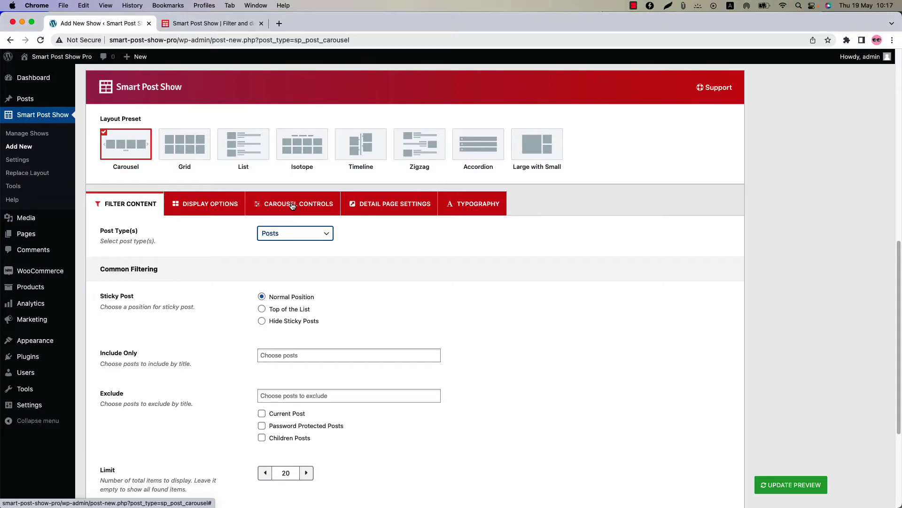
{"action": "left_click", "coordinate": [292, 205]}
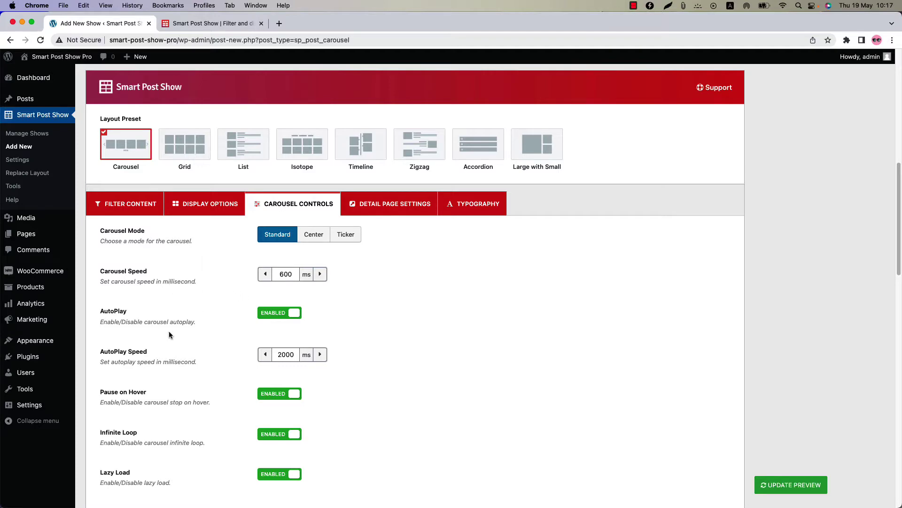
{"action": "scroll", "coordinate": [169, 333], "scroll_direction": "down", "scroll_amount": 5}
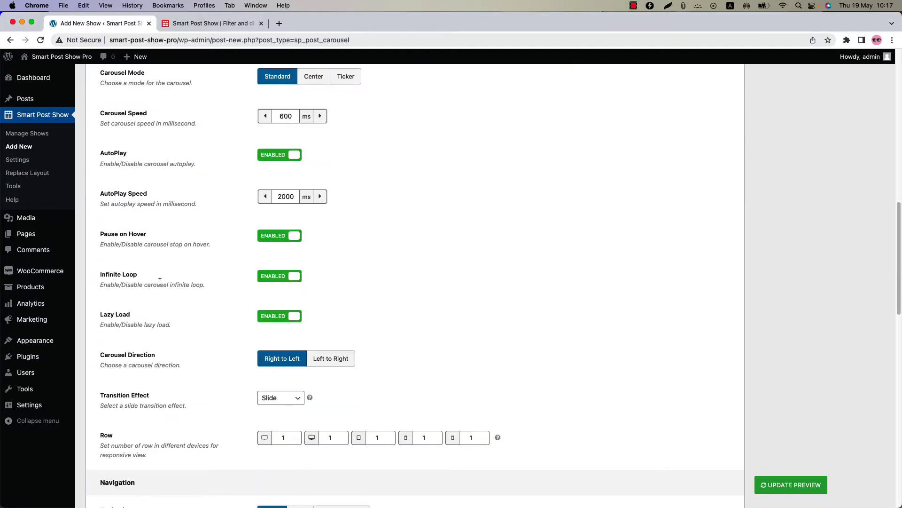
{"action": "scroll", "coordinate": [160, 281], "scroll_direction": "down", "scroll_amount": 4}
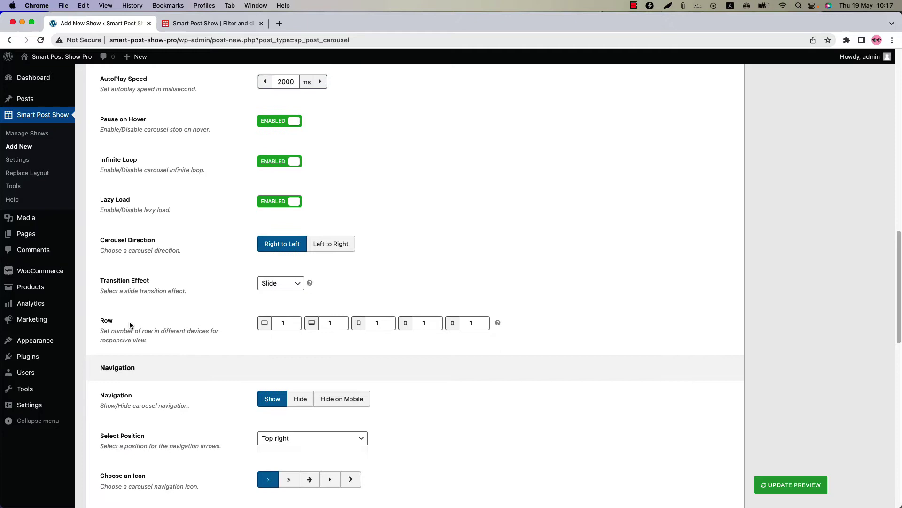
{"action": "scroll", "coordinate": [172, 326], "scroll_direction": "down", "scroll_amount": 3}
{"action": "scroll", "coordinate": [169, 326], "scroll_direction": "down", "scroll_amount": 12}
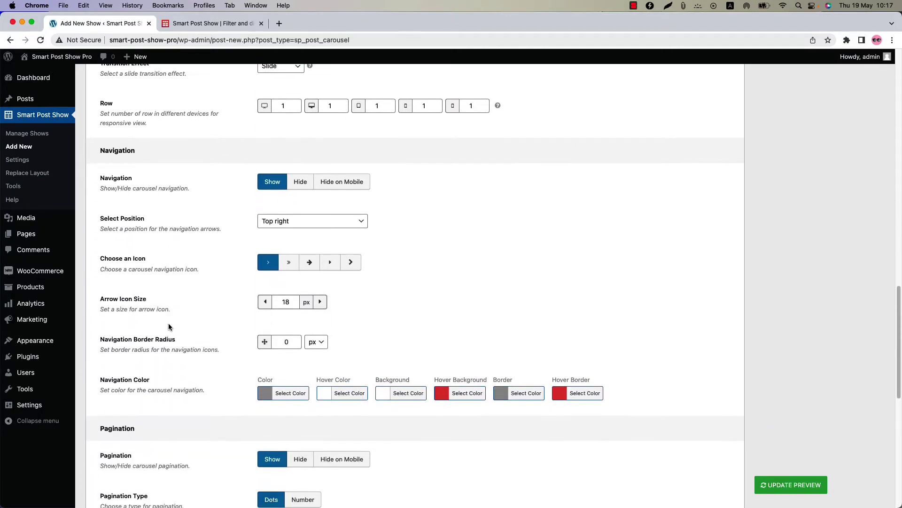
{"action": "scroll", "coordinate": [168, 323], "scroll_direction": "down", "scroll_amount": 5}
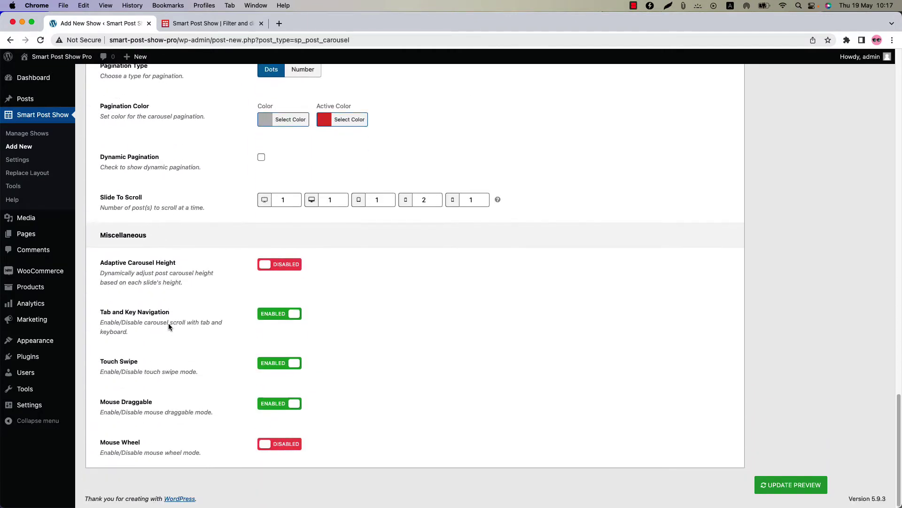
{"action": "scroll", "coordinate": [168, 323], "scroll_direction": "up", "scroll_amount": 9}
{"action": "scroll", "coordinate": [169, 323], "scroll_direction": "up", "scroll_amount": 15}
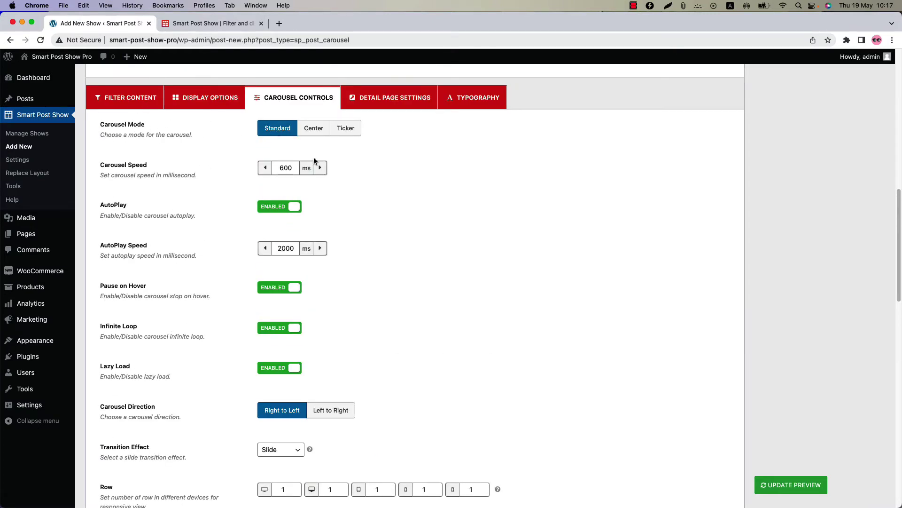
Refresh the Standard-mode preview and advance the carousel five cards
{"action": "left_click", "coordinate": [778, 489]}
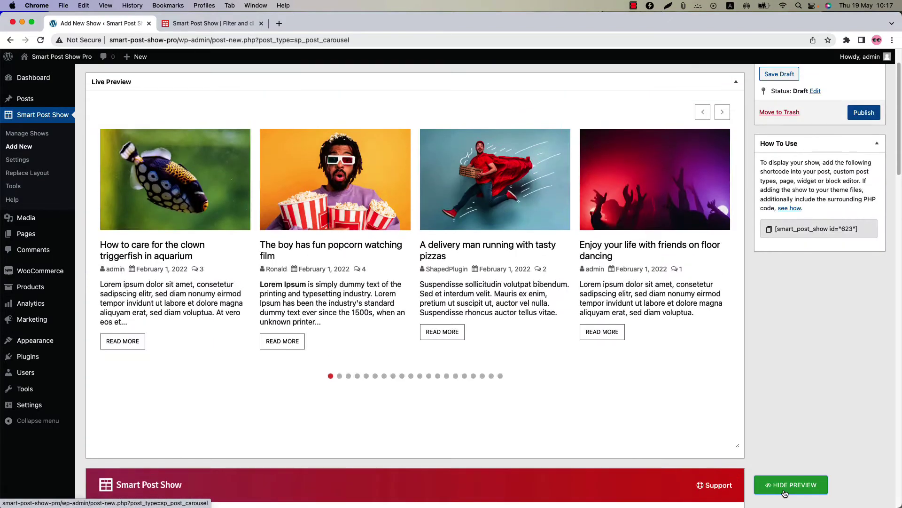
{"action": "left_click", "coordinate": [722, 119]}
{"action": "left_click", "coordinate": [723, 118]}
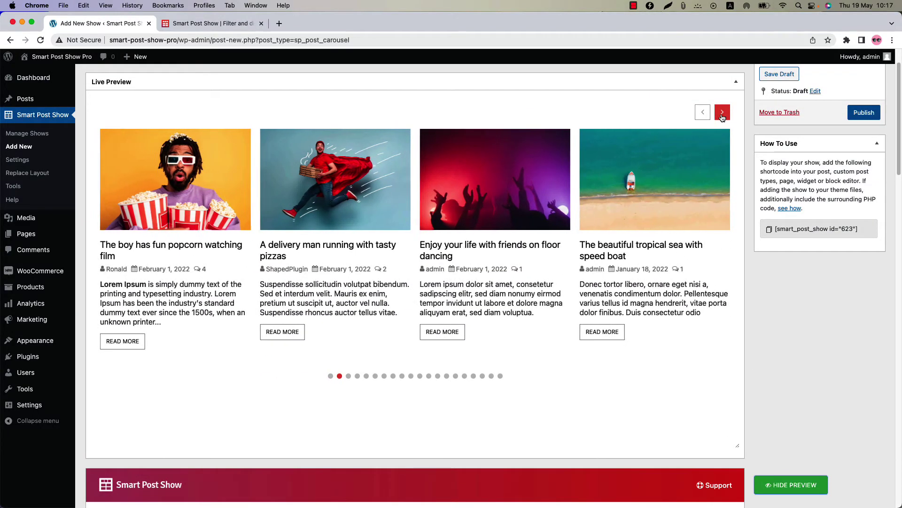
{"action": "left_click", "coordinate": [722, 117]}
{"action": "left_click", "coordinate": [722, 117]}
{"action": "left_click", "coordinate": [723, 117]}
Preview the carousel in Center mode and advance it four cards
{"action": "scroll", "coordinate": [314, 362], "scroll_direction": "down", "scroll_amount": 10}
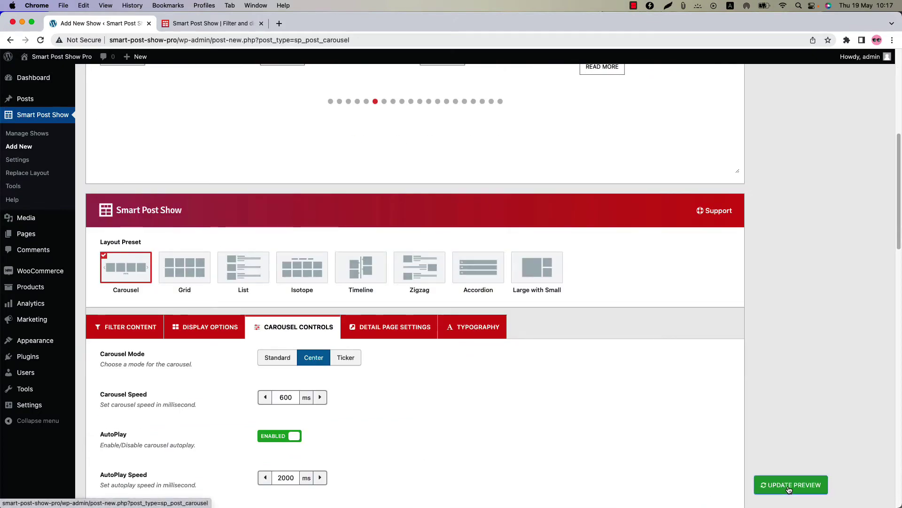
{"action": "left_click", "coordinate": [790, 485]}
{"action": "left_click", "coordinate": [727, 115]}
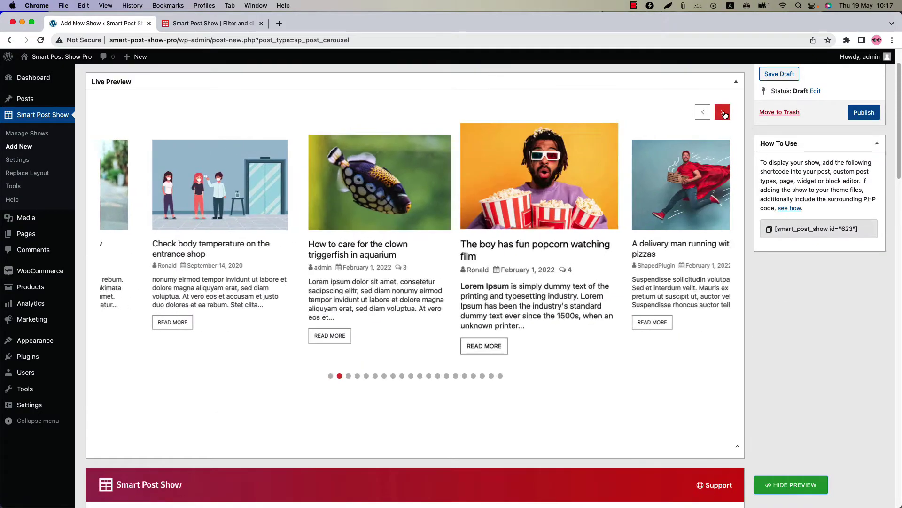
{"action": "left_click", "coordinate": [725, 115]}
{"action": "left_click", "coordinate": [723, 115]}
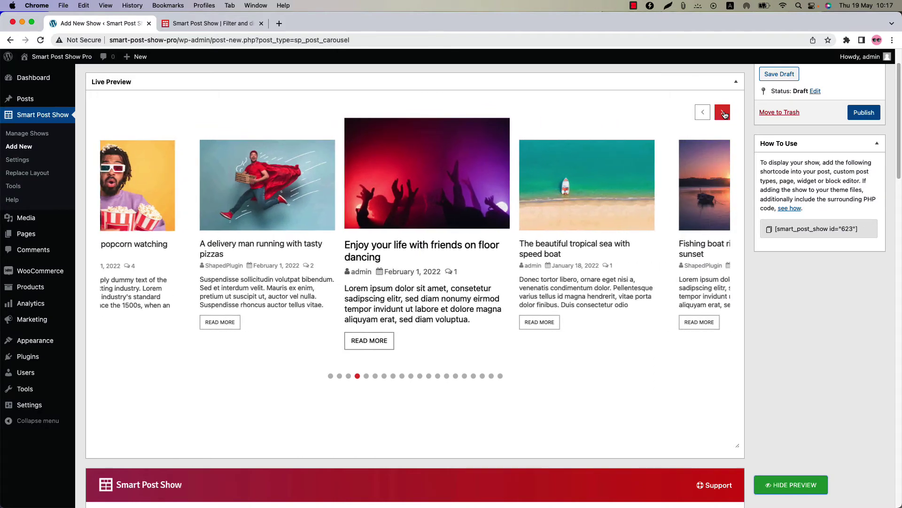
{"action": "left_click", "coordinate": [724, 114]}
Switch Carousel Mode to Ticker and preview it
{"action": "scroll", "coordinate": [520, 486], "scroll_direction": "down", "scroll_amount": 5}
{"action": "scroll", "coordinate": [520, 485], "scroll_direction": "down", "scroll_amount": 4}
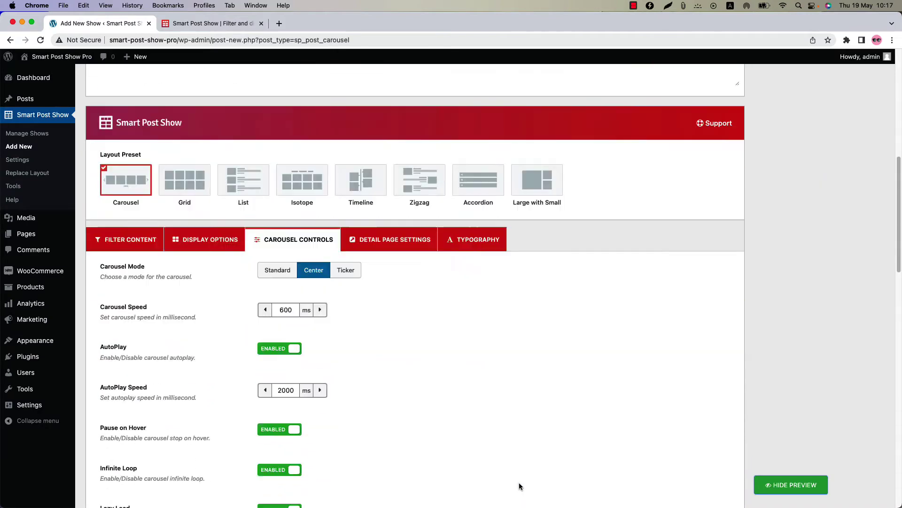
{"action": "left_click", "coordinate": [347, 283]}
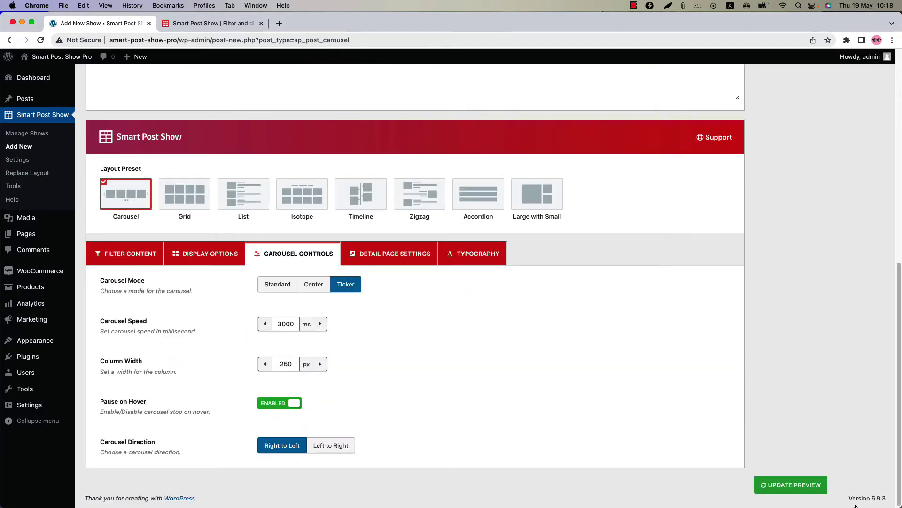
{"action": "left_click", "coordinate": [805, 486]}
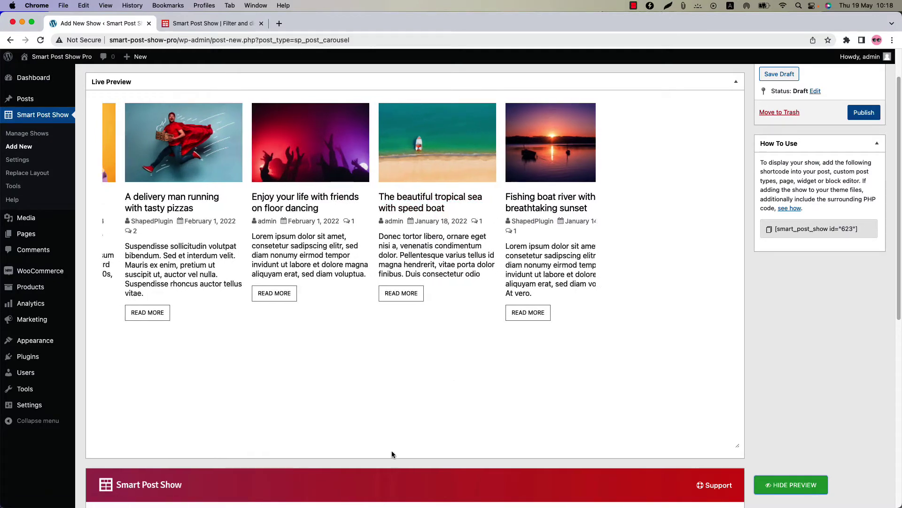
In Display Options, set the first Column(s) value to 7 and refresh the preview
{"action": "scroll", "coordinate": [392, 454], "scroll_direction": "down", "scroll_amount": 5}
{"action": "left_click", "coordinate": [157, 400]}
{"action": "scroll", "coordinate": [266, 438], "scroll_direction": "down", "scroll_amount": 4}
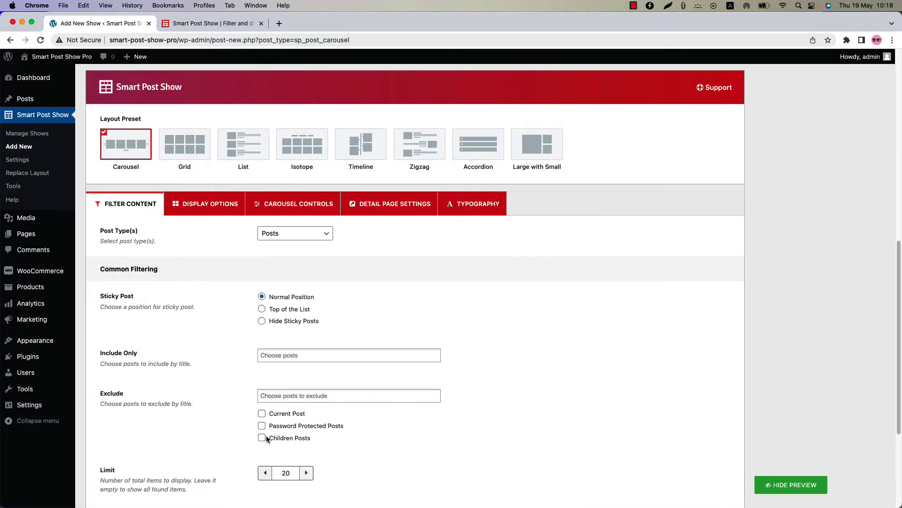
{"action": "left_click", "coordinate": [211, 204]}
{"action": "left_click", "coordinate": [295, 273]}
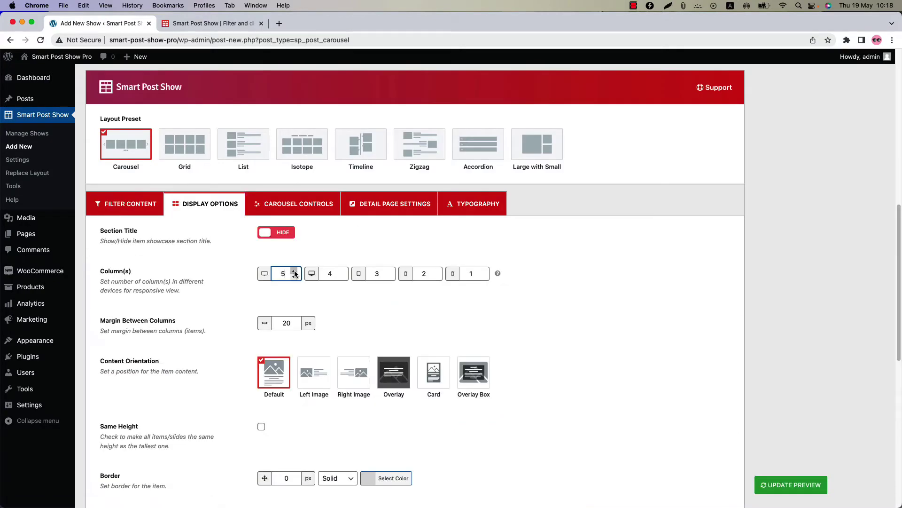
{"action": "left_click", "coordinate": [791, 484]}
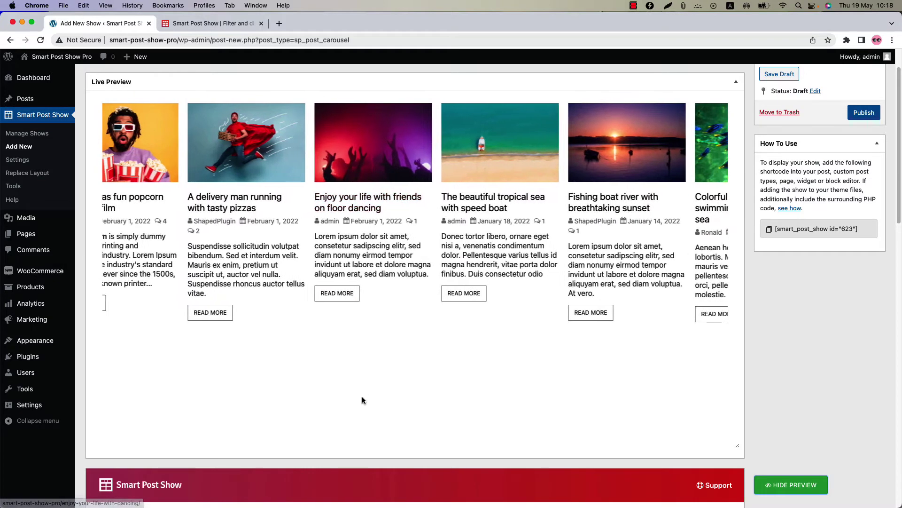
{"action": "scroll", "coordinate": [362, 400], "scroll_direction": "down", "scroll_amount": 5}
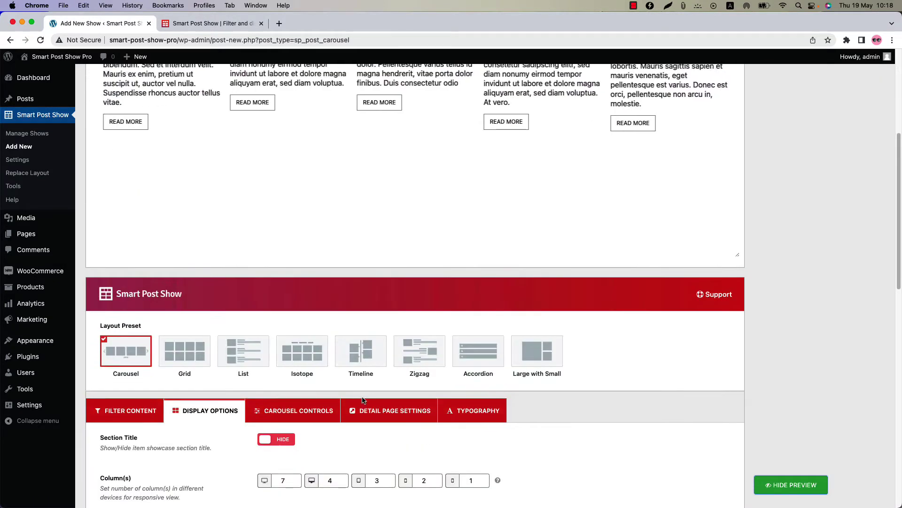
{"action": "scroll", "coordinate": [362, 399], "scroll_direction": "down", "scroll_amount": 9}
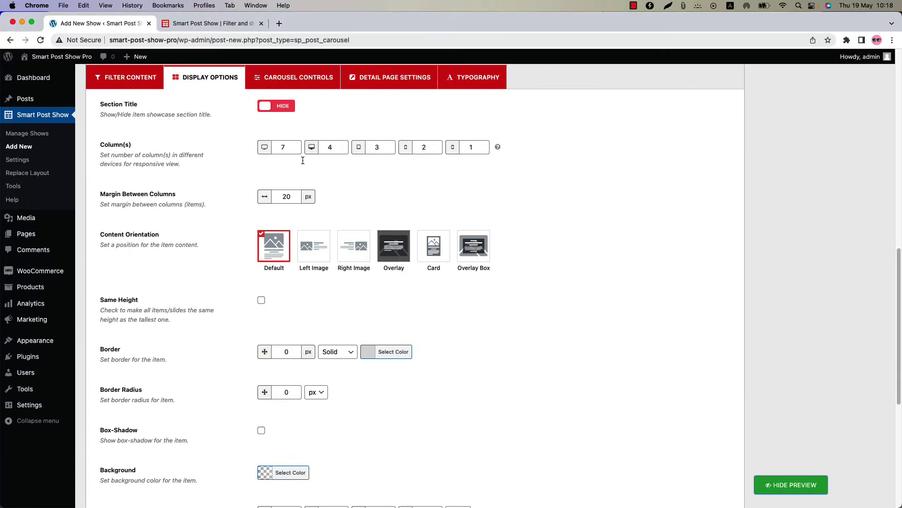
Lower the column count, return to Standard mode, set desktop rows to 2, and preview
{"action": "double_click", "coordinate": [294, 151]}
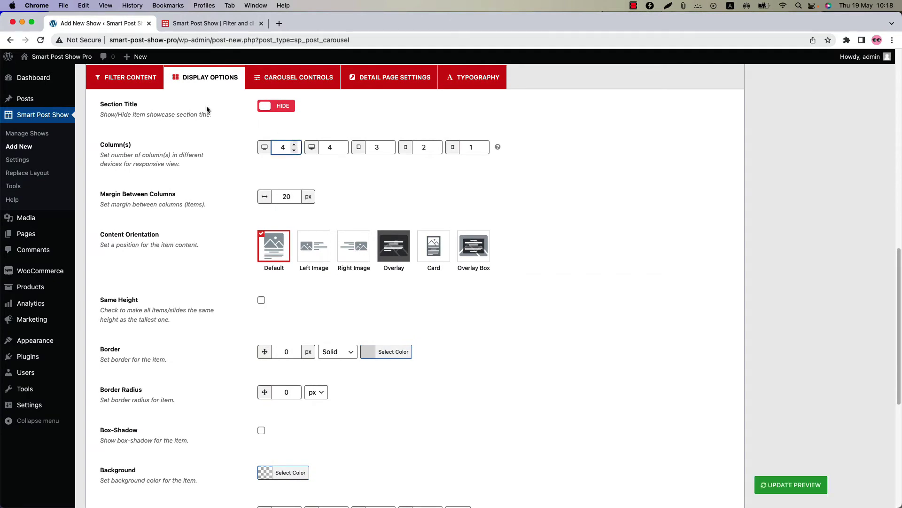
{"action": "left_click", "coordinate": [270, 87]}
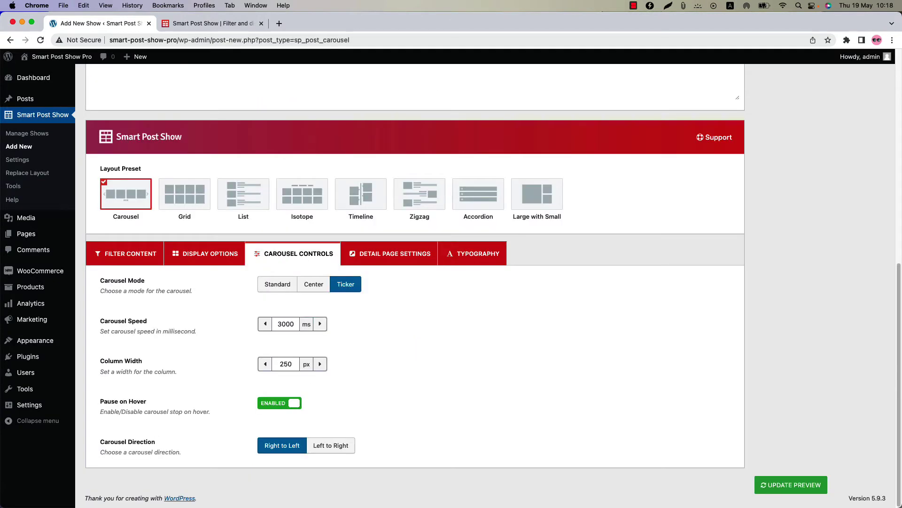
{"action": "left_click", "coordinate": [281, 284]}
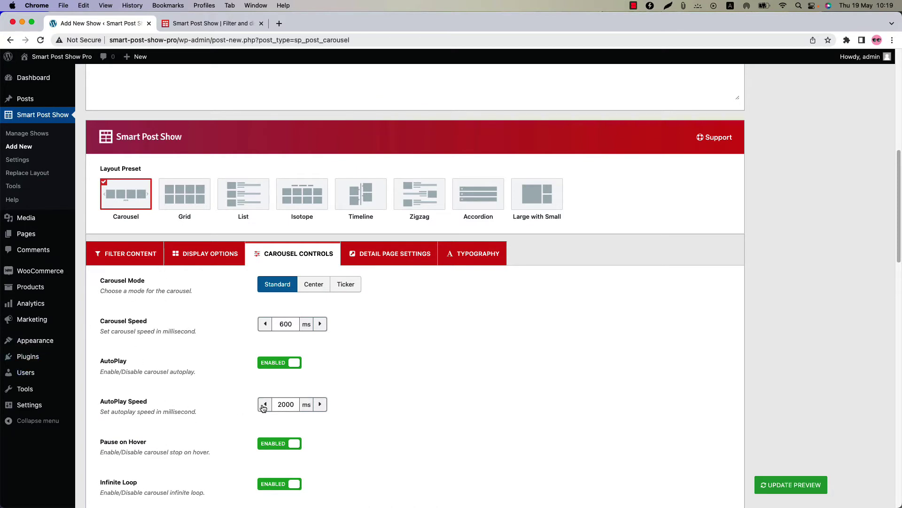
{"action": "scroll", "coordinate": [291, 404], "scroll_direction": "down", "scroll_amount": 5}
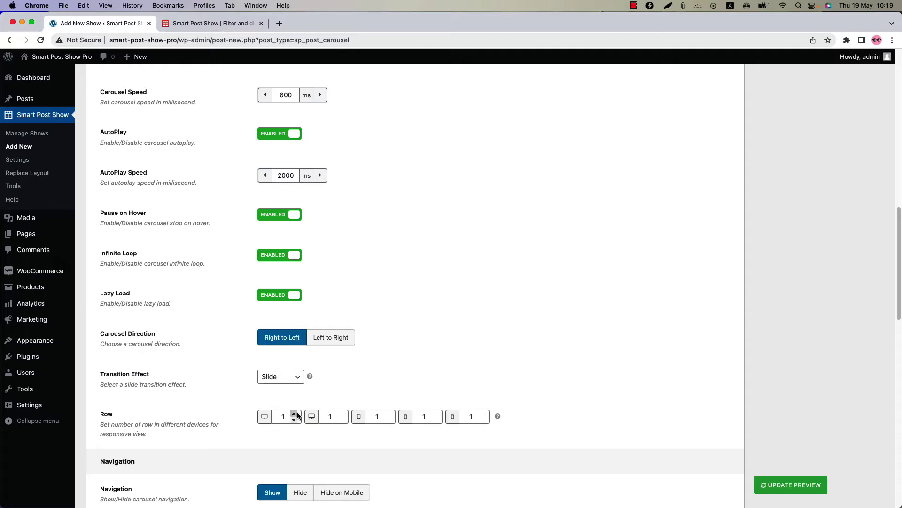
{"action": "left_click", "coordinate": [781, 486]}
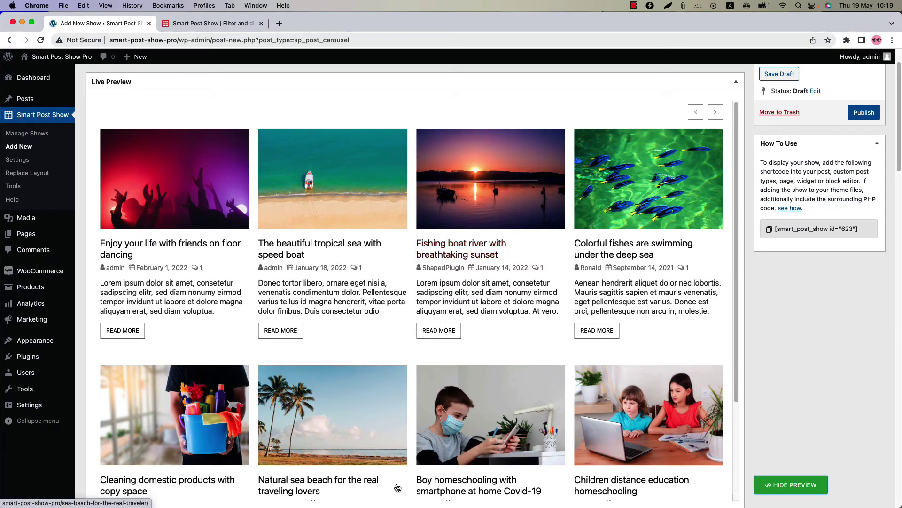
Set the card orientation to Overlay, content padding to 10, and hide the Content excerpt
{"action": "scroll", "coordinate": [394, 423], "scroll_direction": "down", "scroll_amount": 15}
{"action": "left_click", "coordinate": [381, 318]}
{"action": "scroll", "coordinate": [367, 356], "scroll_direction": "down", "scroll_amount": 8}
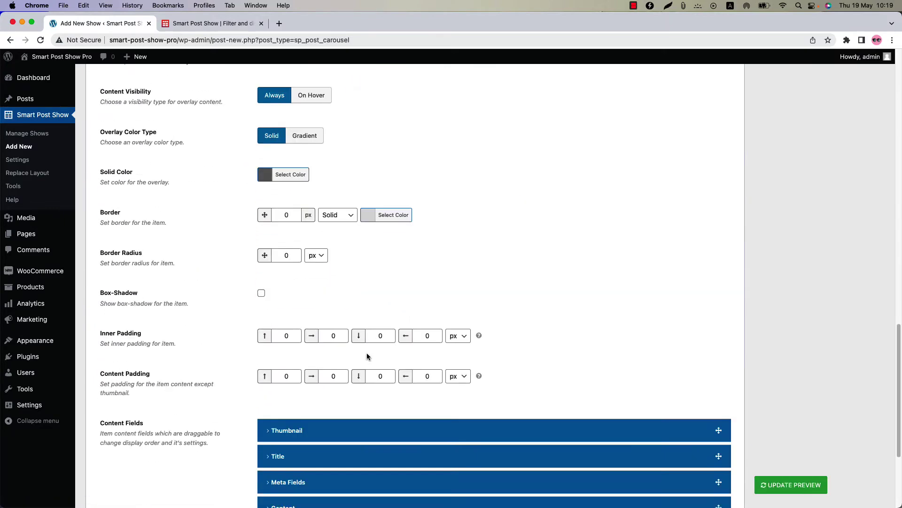
{"action": "type", "text": "1"}
{"action": "scroll", "coordinate": [399, 394], "scroll_direction": "down", "scroll_amount": 2}
{"action": "left_click", "coordinate": [369, 369]}
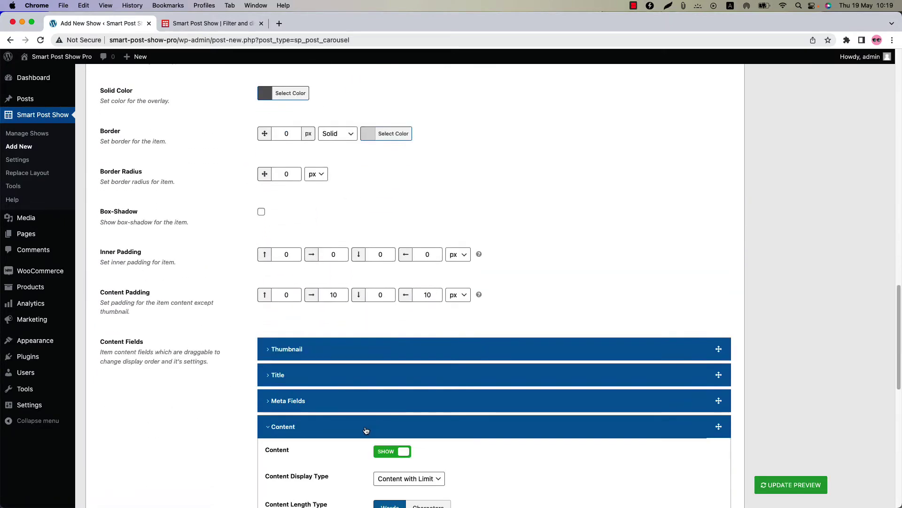
{"action": "scroll", "coordinate": [371, 371], "scroll_direction": "down", "scroll_amount": 2}
{"action": "left_click", "coordinate": [392, 312]}
{"action": "scroll", "coordinate": [390, 349], "scroll_direction": "up", "scroll_amount": 20}
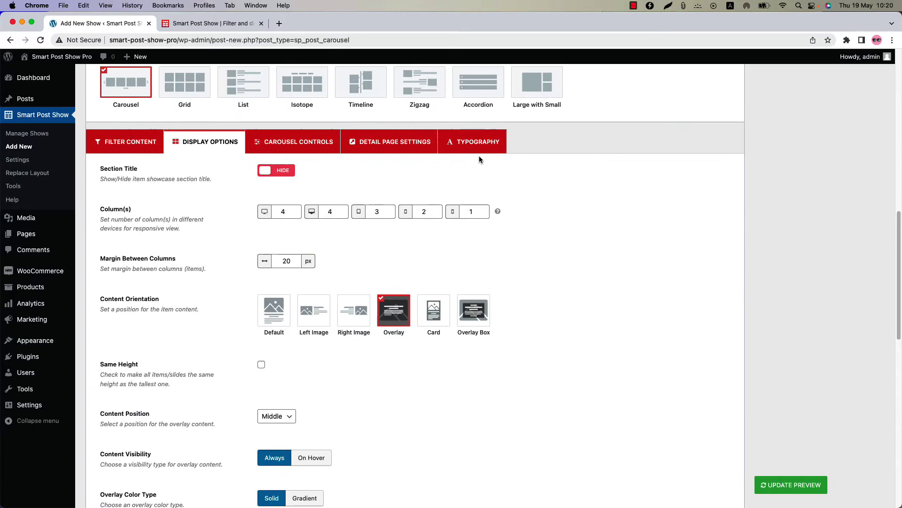
In Typography, set the Title and Meta font colours to white
{"action": "left_click", "coordinate": [479, 156]}
{"action": "left_click", "coordinate": [286, 242]}
{"action": "left_click", "coordinate": [278, 352]}
{"action": "left_click", "coordinate": [215, 338]}
{"action": "left_click", "coordinate": [277, 382]}
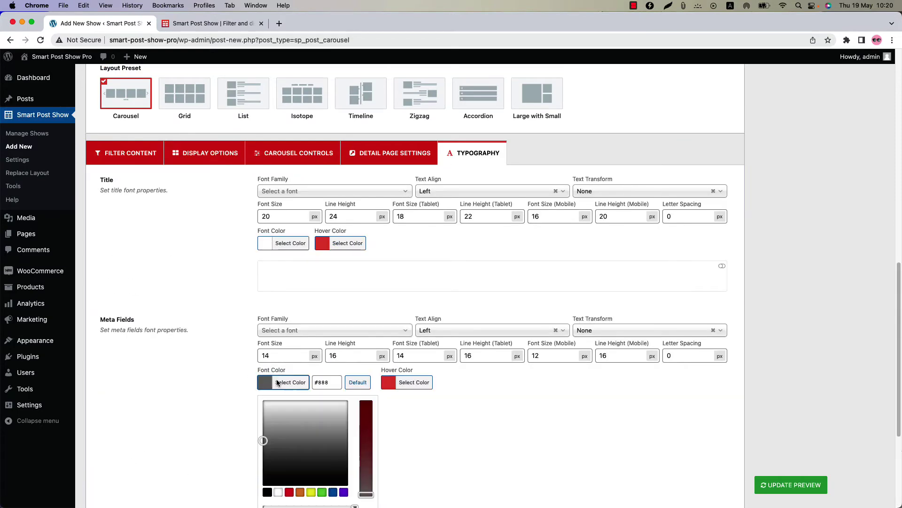
{"action": "left_click", "coordinate": [278, 492]}
{"action": "left_click", "coordinate": [452, 468]}
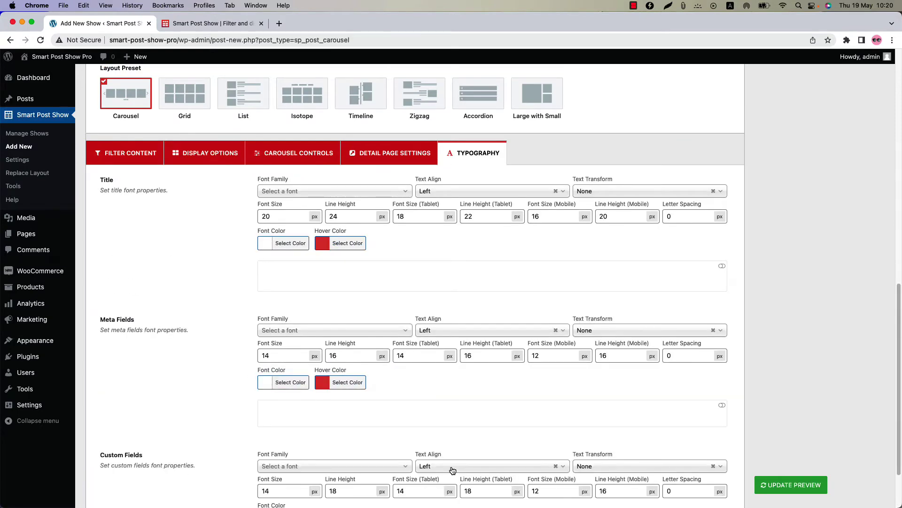
Refresh the preview and advance the overlay carousel four slides
{"action": "left_click", "coordinate": [766, 486]}
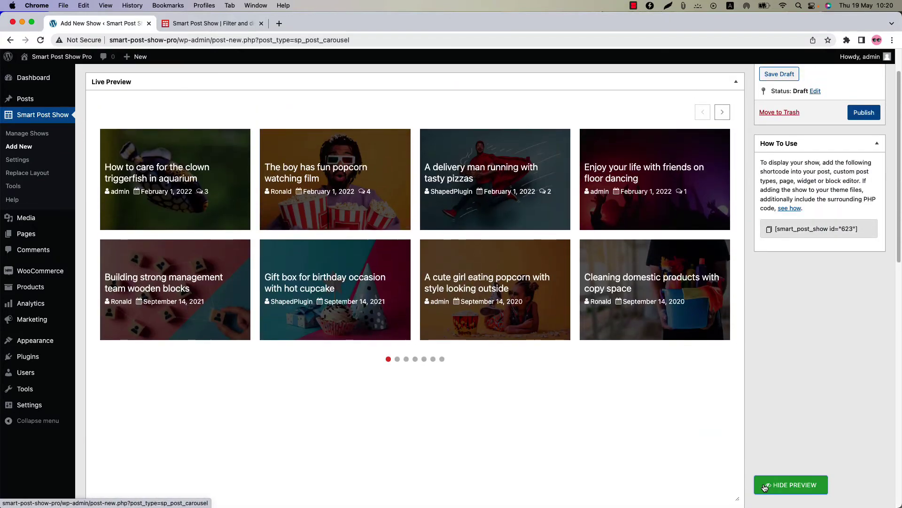
{"action": "left_click", "coordinate": [723, 114]}
{"action": "left_click", "coordinate": [724, 115]}
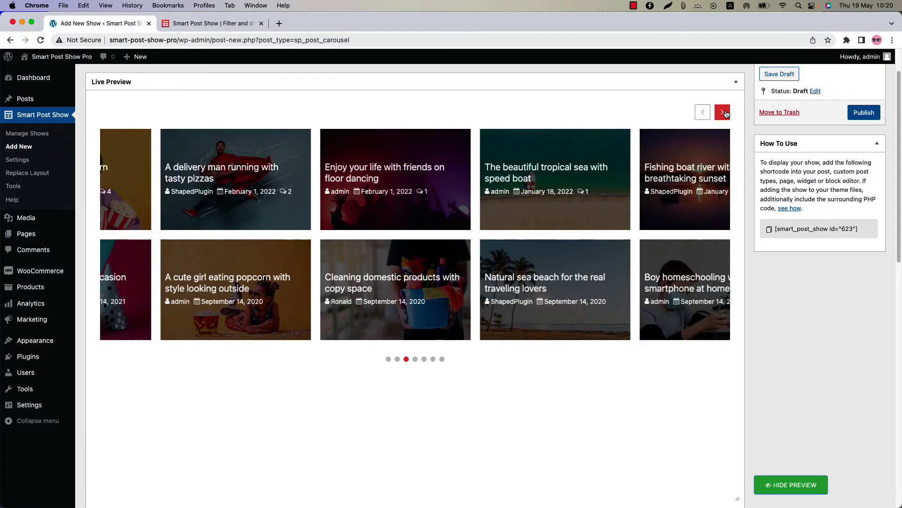
{"action": "left_click", "coordinate": [723, 113]}
{"action": "left_click", "coordinate": [724, 114]}
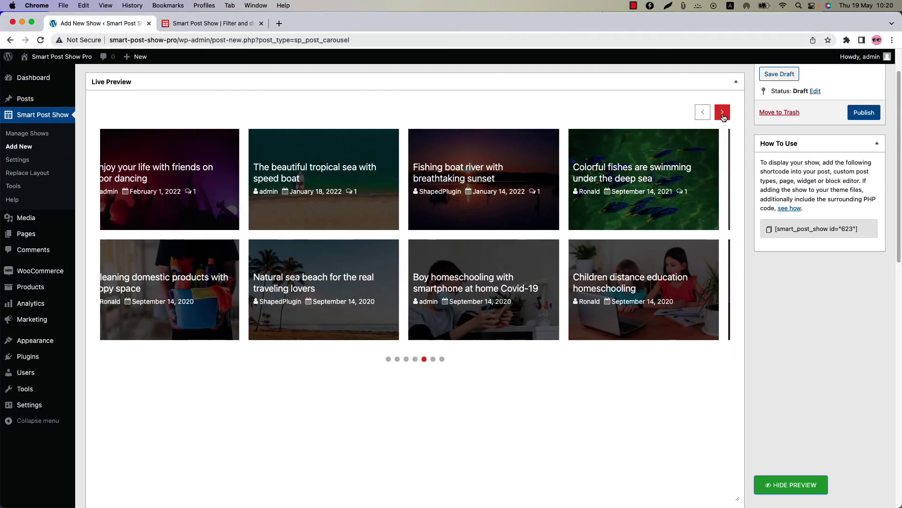
{"action": "scroll", "coordinate": [594, 405], "scroll_direction": "down", "scroll_amount": 10}
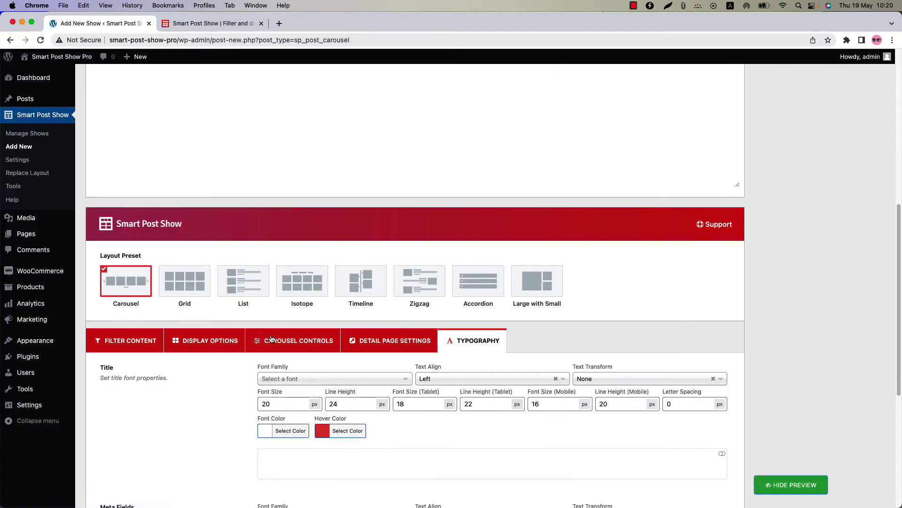
Move the carousel's navigation arrows to Top left, refresh the preview, and test the previous arrow
{"action": "left_click", "coordinate": [272, 339]}
{"action": "scroll", "coordinate": [328, 404], "scroll_direction": "down", "scroll_amount": 10}
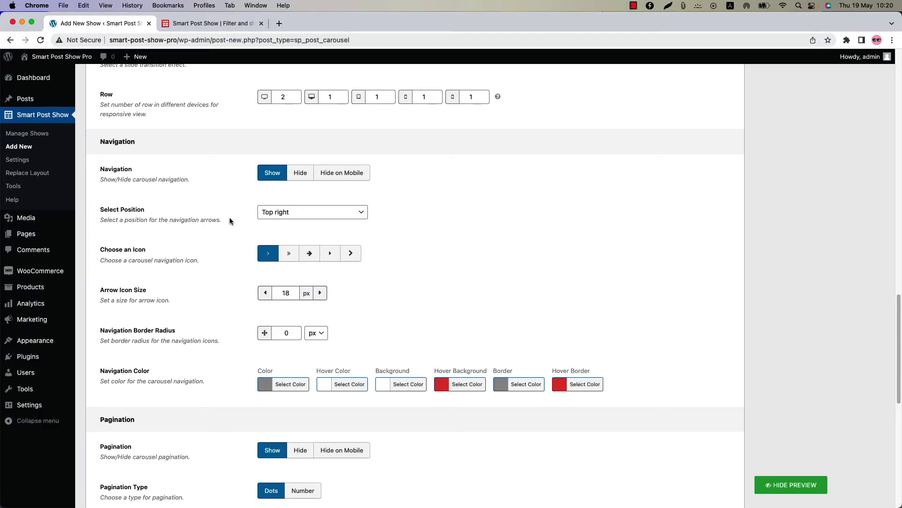
{"action": "left_click", "coordinate": [276, 218]}
{"action": "left_click", "coordinate": [423, 294]}
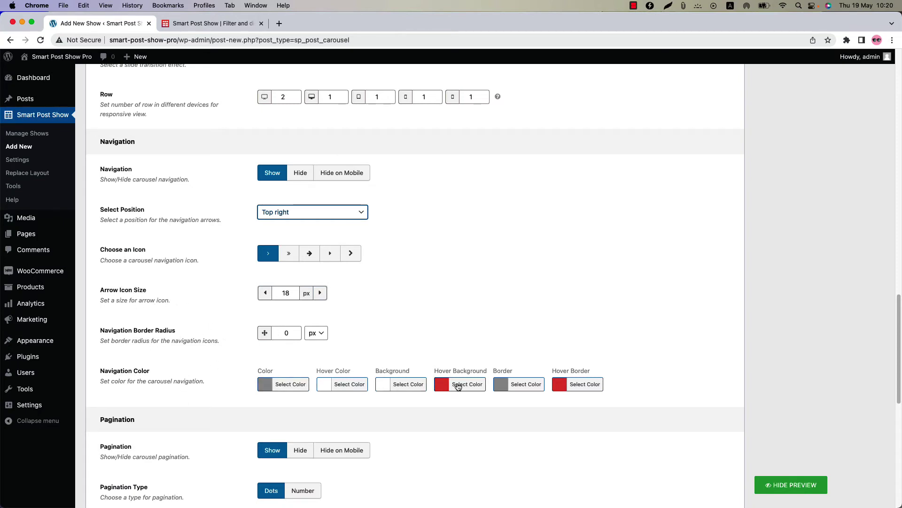
{"action": "left_click", "coordinate": [289, 214]}
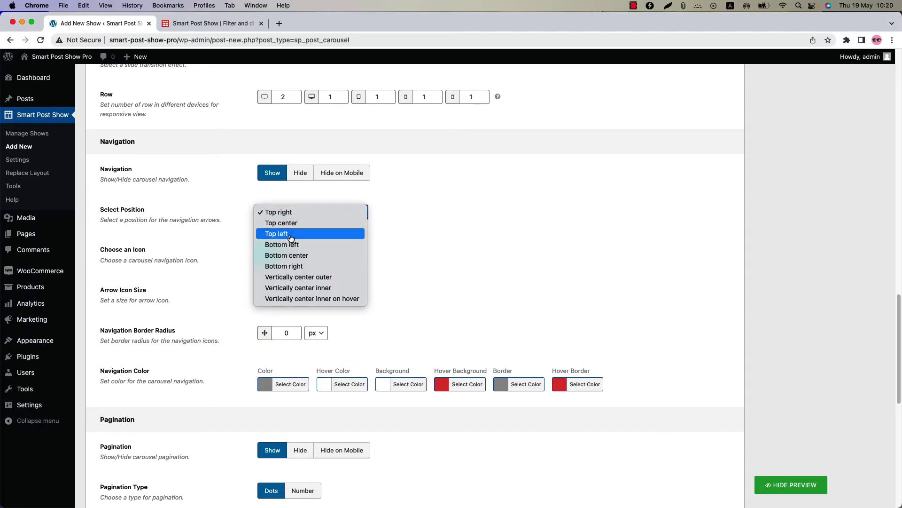
{"action": "left_click", "coordinate": [291, 234]}
{"action": "left_click", "coordinate": [799, 484]}
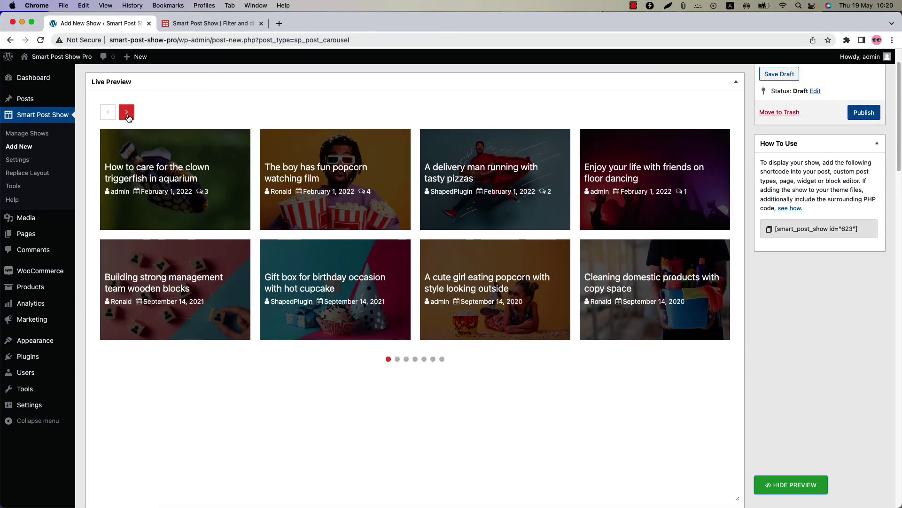
{"action": "left_click", "coordinate": [104, 115]}
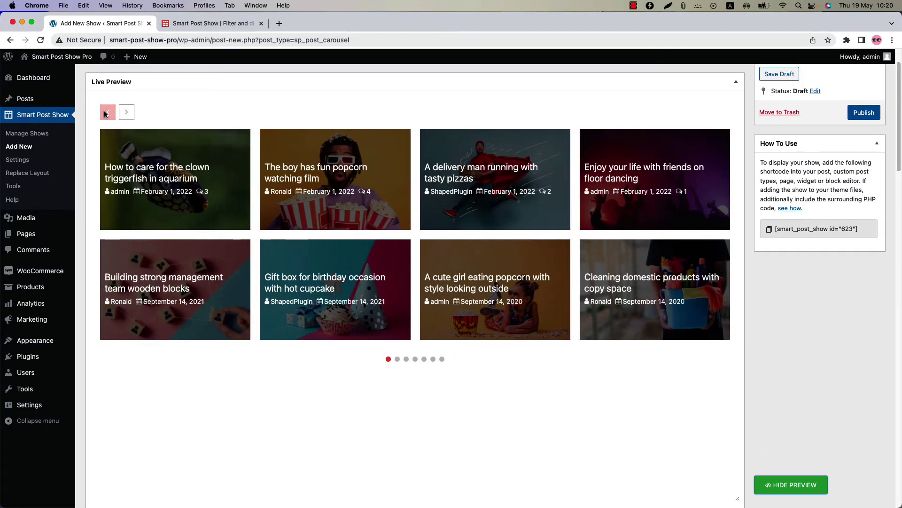
Set the large-desktop Row value in Carousel Controls back to 1 and refresh the preview
{"action": "scroll", "coordinate": [348, 431], "scroll_direction": "down", "scroll_amount": 10}
{"action": "scroll", "coordinate": [347, 431], "scroll_direction": "down", "scroll_amount": 10}
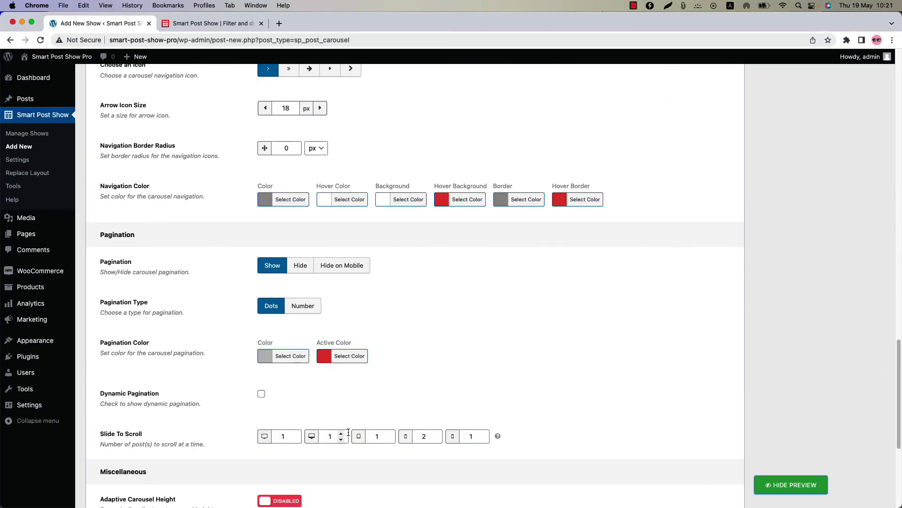
{"action": "scroll", "coordinate": [348, 432], "scroll_direction": "down", "scroll_amount": 2}
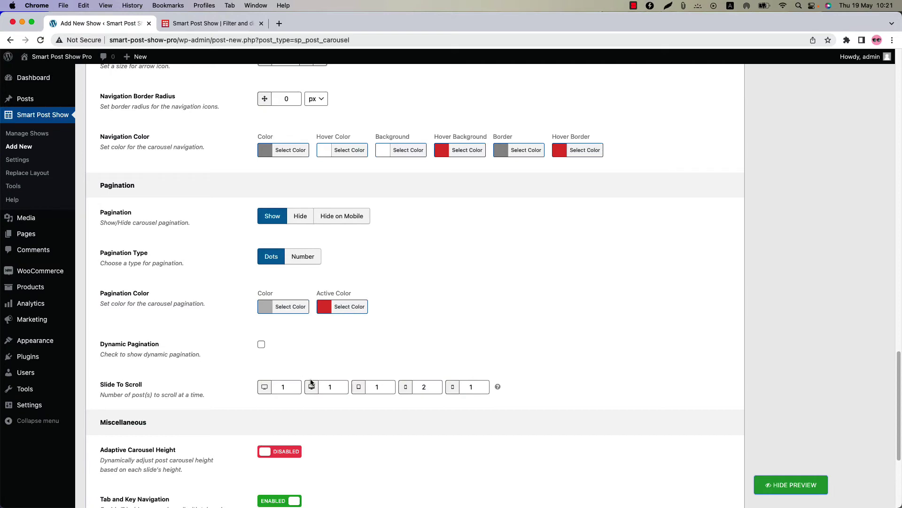
{"action": "scroll", "coordinate": [310, 383], "scroll_direction": "up", "scroll_amount": 9}
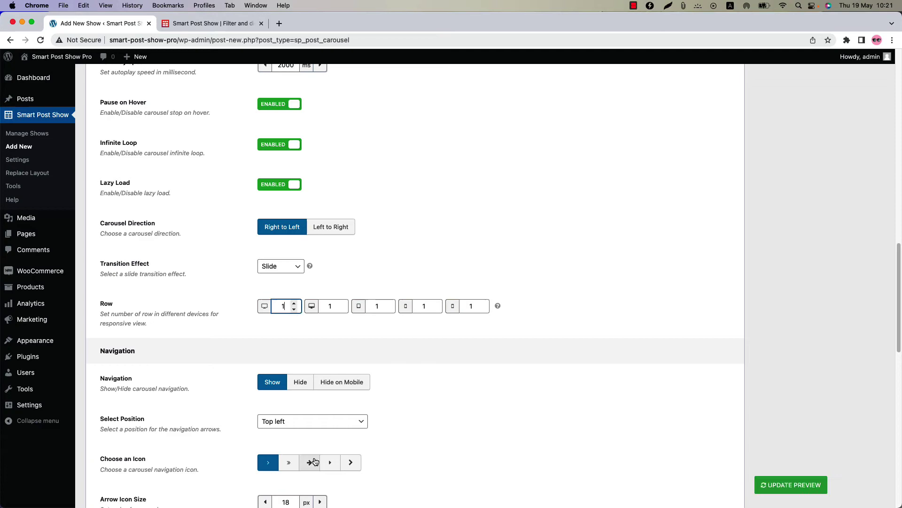
{"action": "scroll", "coordinate": [314, 458], "scroll_direction": "down", "scroll_amount": 9}
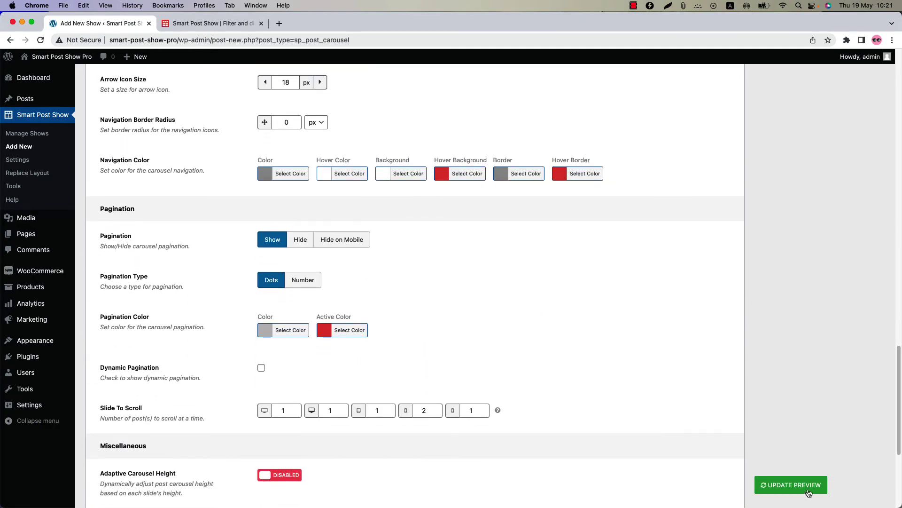
{"action": "left_click", "coordinate": [810, 490]}
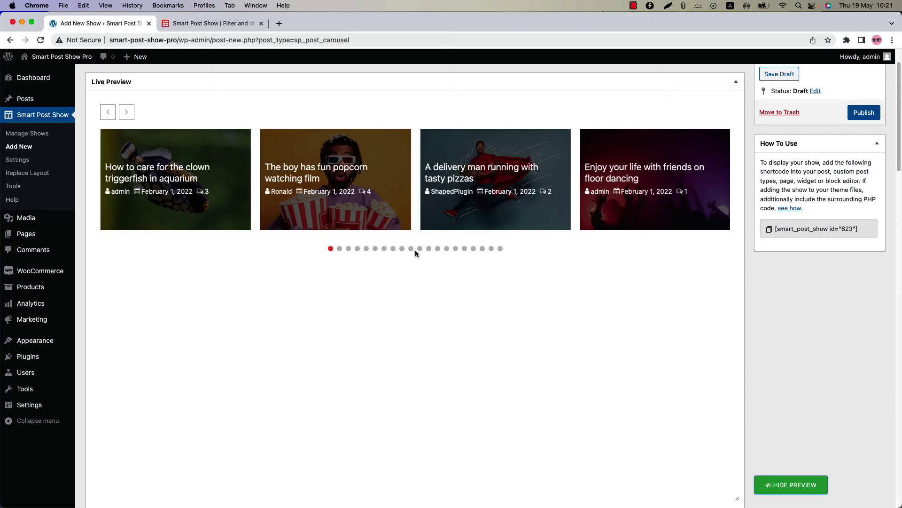
{"action": "scroll", "coordinate": [415, 249], "scroll_direction": "down", "scroll_amount": 15}
{"action": "scroll", "coordinate": [397, 451], "scroll_direction": "down", "scroll_amount": 8}
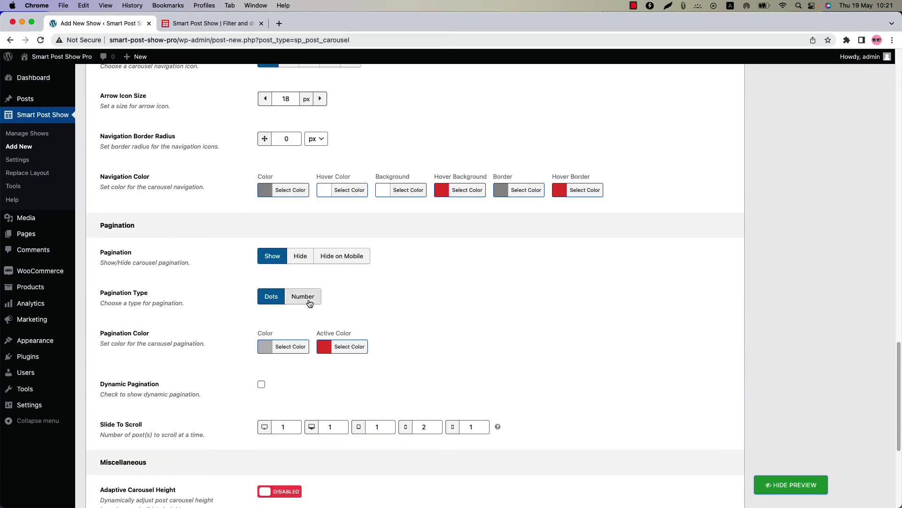
Switch Pagination Type to Number, refresh the preview, and try pages 3 and 4
{"action": "left_click", "coordinate": [303, 296]}
{"action": "left_click", "coordinate": [774, 485]}
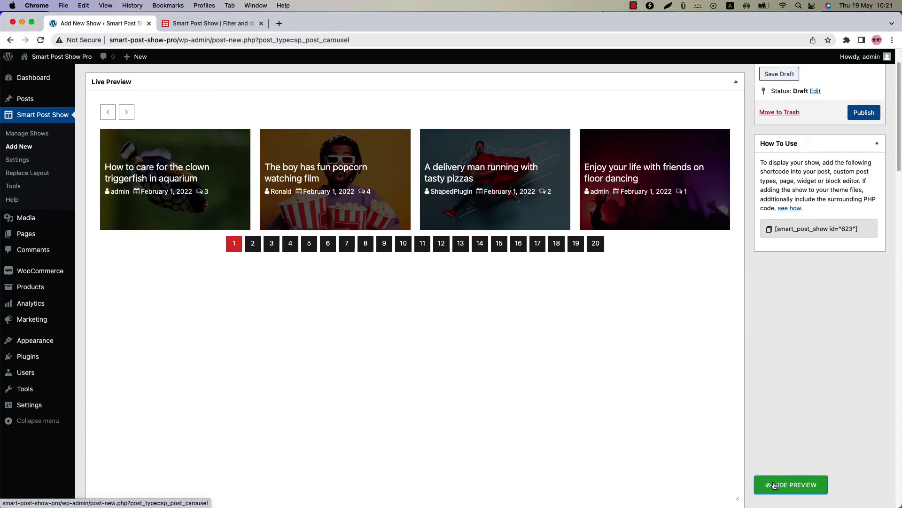
{"action": "left_click", "coordinate": [253, 243]}
{"action": "left_click", "coordinate": [272, 243]}
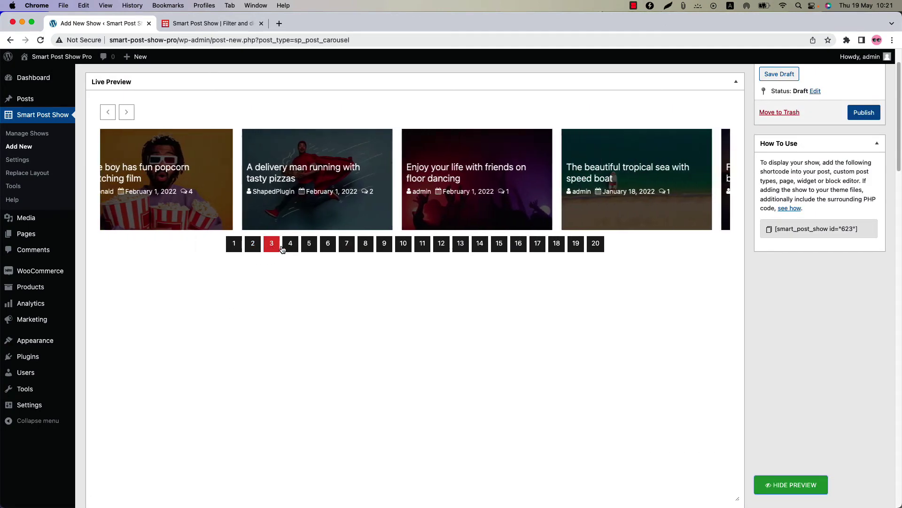
{"action": "left_click", "coordinate": [290, 243]}
{"action": "scroll", "coordinate": [411, 463], "scroll_direction": "down", "scroll_amount": 15}
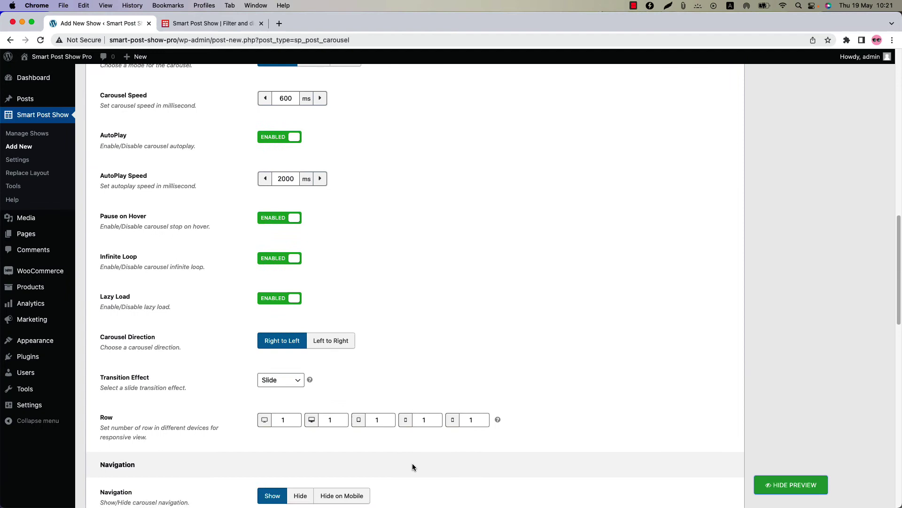
Enable Dynamic Pagination, refresh the preview, and step the carousel through later pages
{"action": "scroll", "coordinate": [413, 464], "scroll_direction": "down", "scroll_amount": 5}
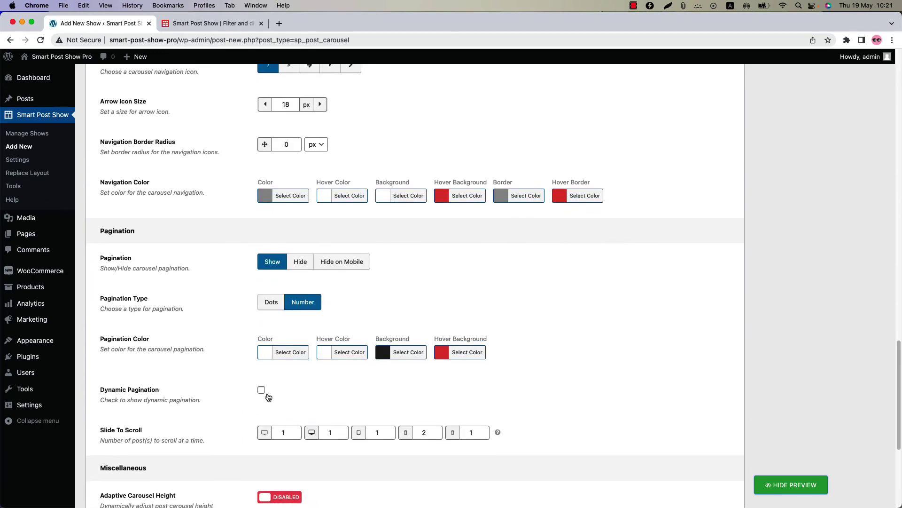
{"action": "left_click", "coordinate": [262, 391]}
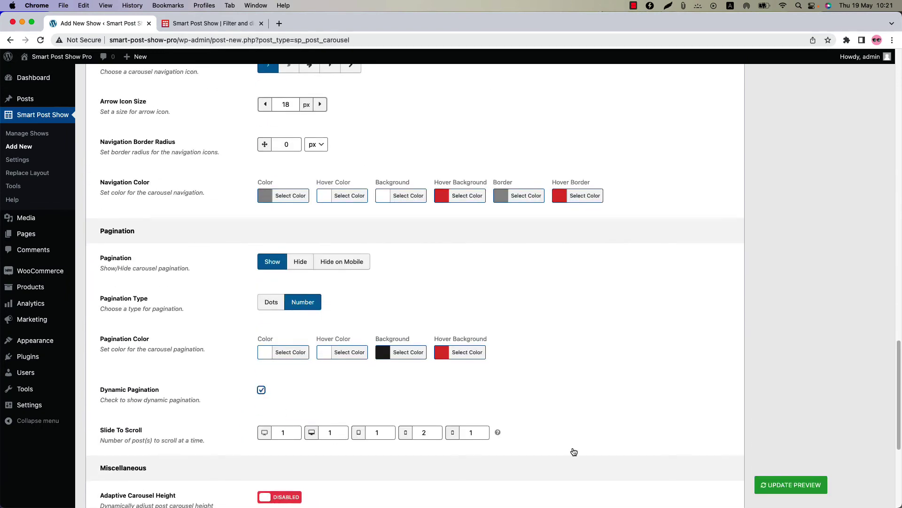
{"action": "left_click", "coordinate": [815, 489]}
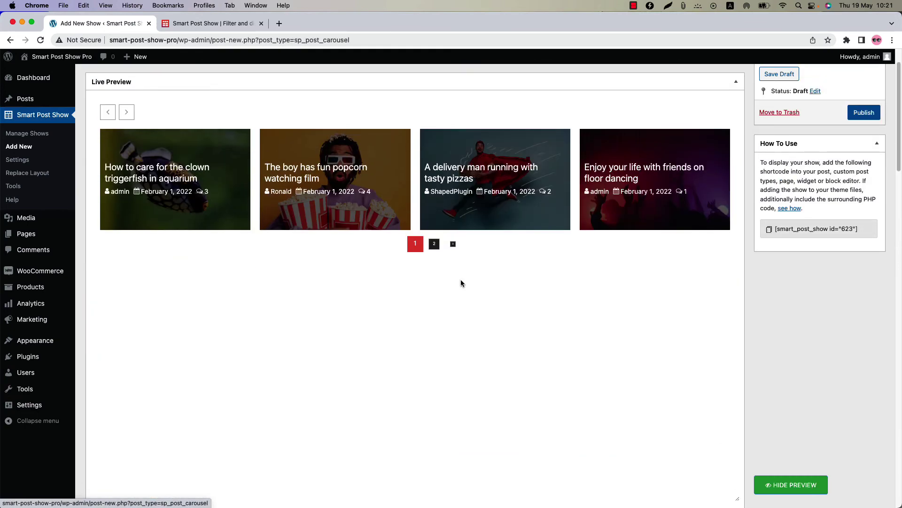
{"action": "left_click", "coordinate": [439, 248]}
{"action": "left_click", "coordinate": [438, 247]}
{"action": "left_click", "coordinate": [437, 248]}
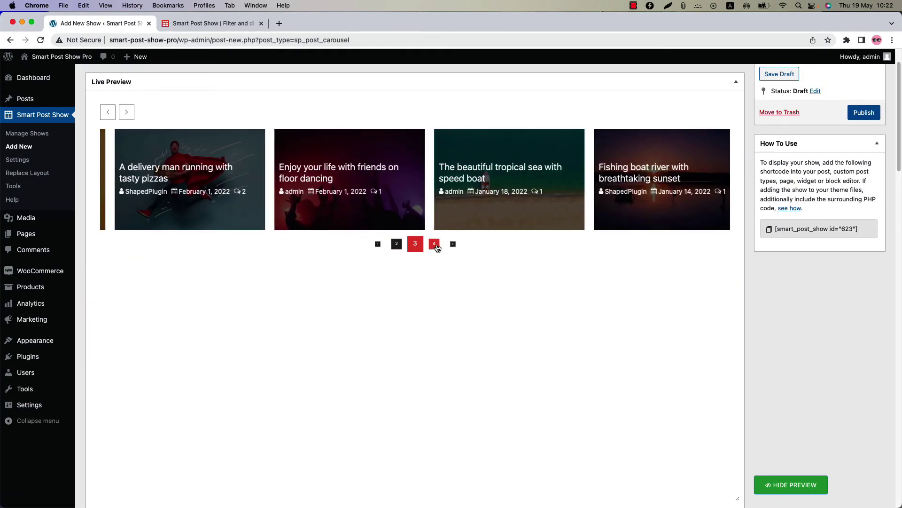
{"action": "left_click", "coordinate": [437, 248]}
{"action": "left_click", "coordinate": [435, 248]}
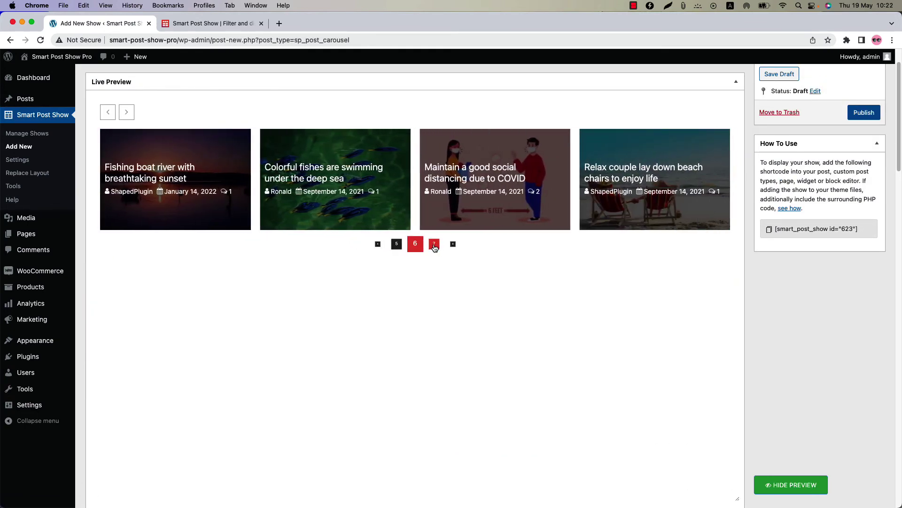
{"action": "scroll", "coordinate": [405, 501], "scroll_direction": "down", "scroll_amount": 15}
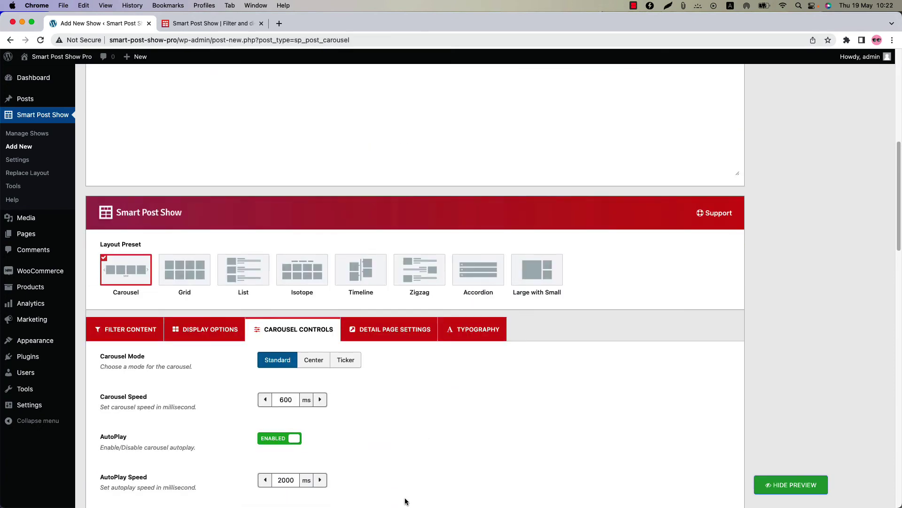
{"action": "scroll", "coordinate": [406, 501], "scroll_direction": "down", "scroll_amount": 8}
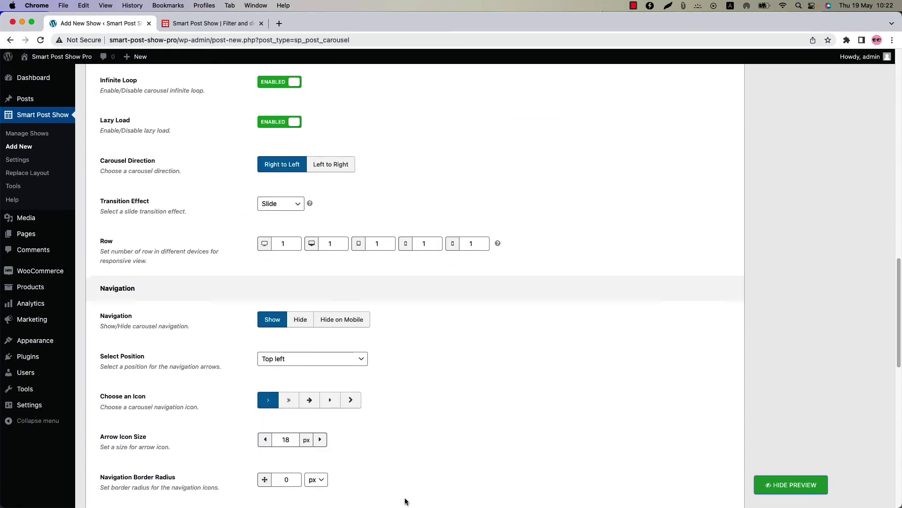
Change Pagination Type to Dots, refresh the preview, and jump ahead with a dot
{"action": "left_click", "coordinate": [269, 296]}
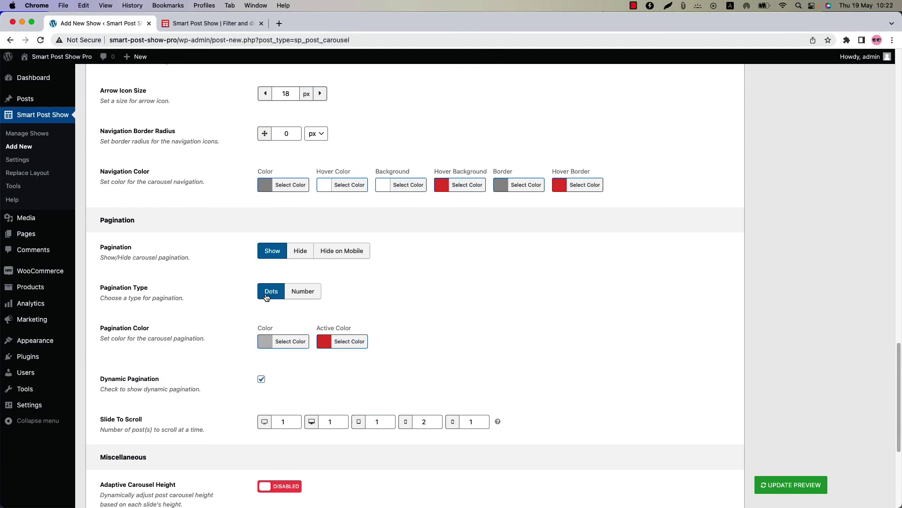
{"action": "left_click", "coordinate": [771, 484]}
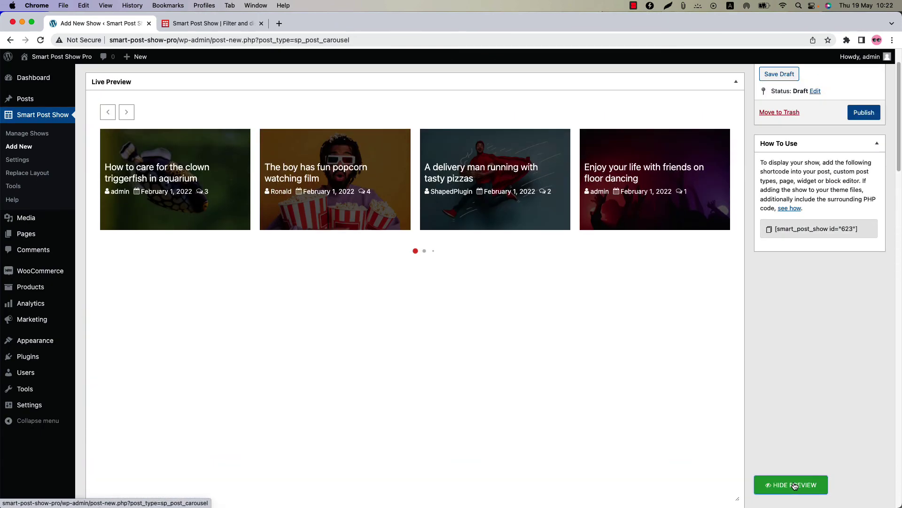
{"action": "left_click", "coordinate": [424, 253]}
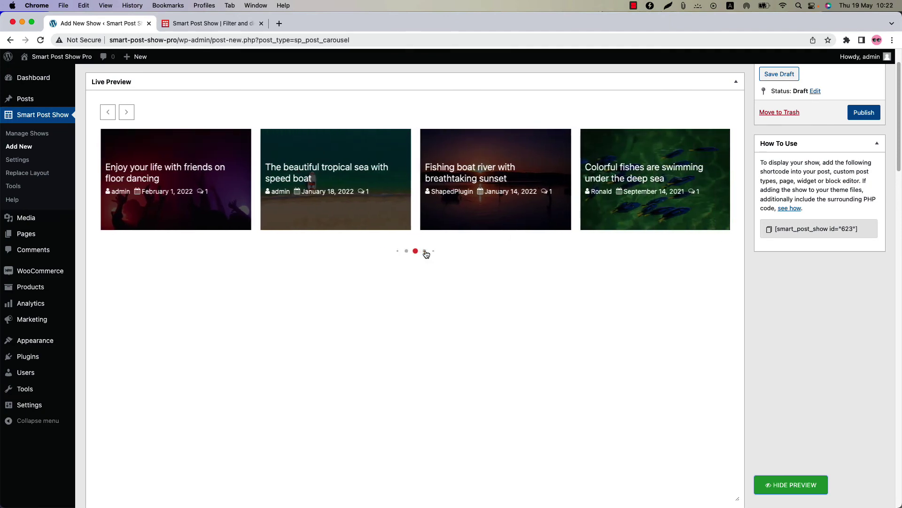
Raise the first Slide To Scroll value to 2, refresh the preview, and advance the carousel several times
{"action": "scroll", "coordinate": [431, 474], "scroll_direction": "down", "scroll_amount": 7}
{"action": "scroll", "coordinate": [432, 477], "scroll_direction": "down", "scroll_amount": 15}
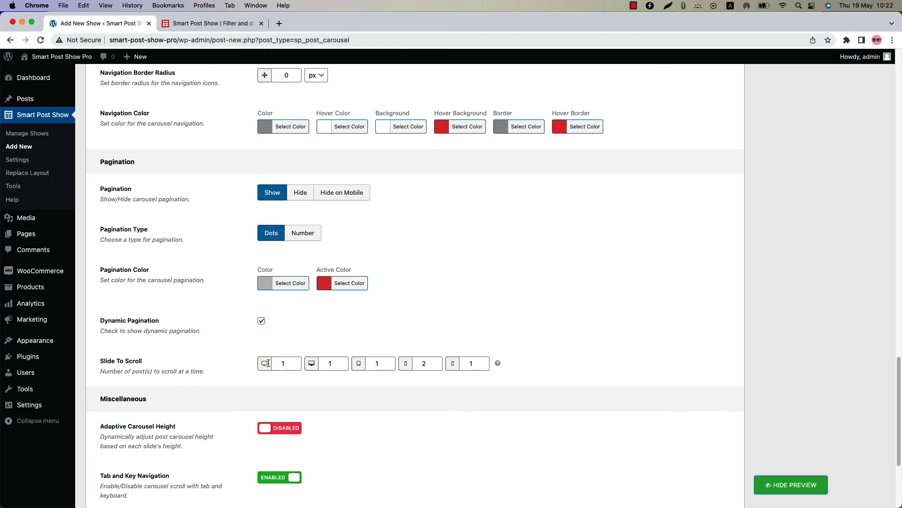
{"action": "left_click", "coordinate": [294, 360]}
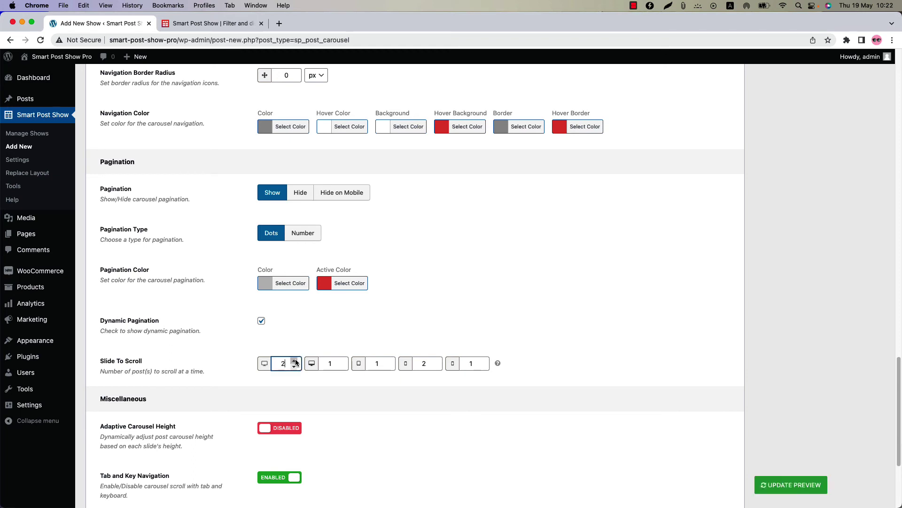
{"action": "left_click", "coordinate": [779, 485]}
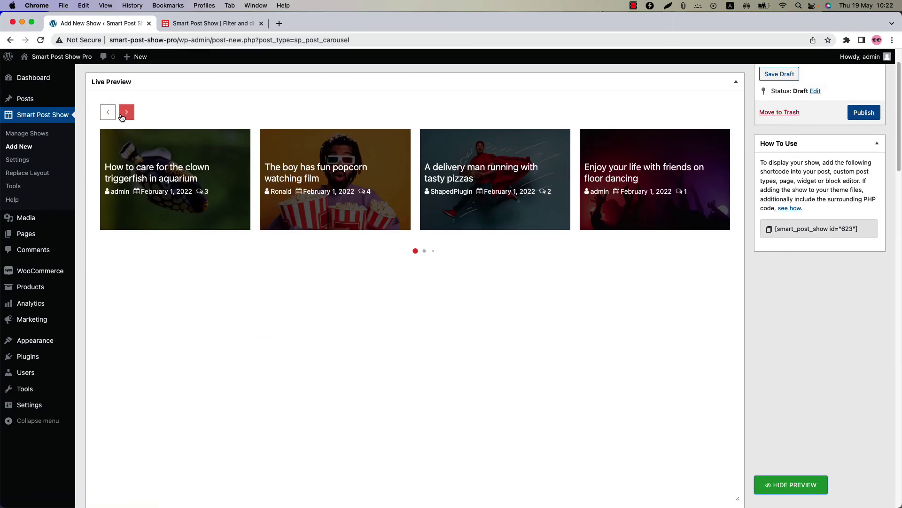
{"action": "left_click", "coordinate": [125, 114]}
{"action": "left_click", "coordinate": [125, 113]}
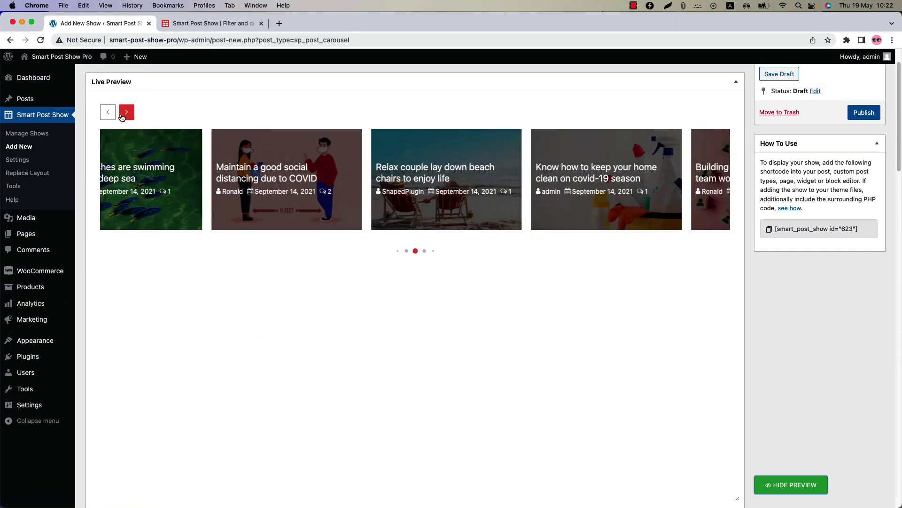
{"action": "left_click", "coordinate": [123, 114]}
{"action": "left_click", "coordinate": [124, 114]}
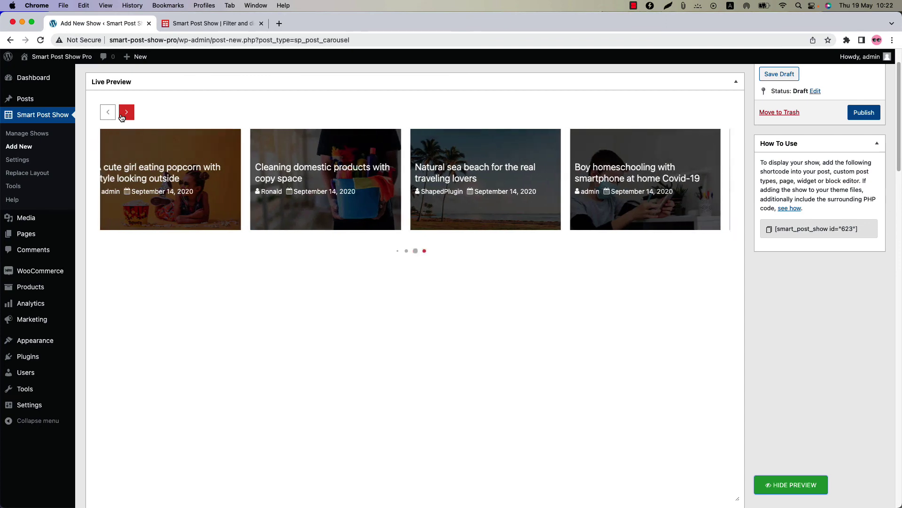
Publish the show and start a new page in the block editor
{"action": "left_click", "coordinate": [865, 115]}
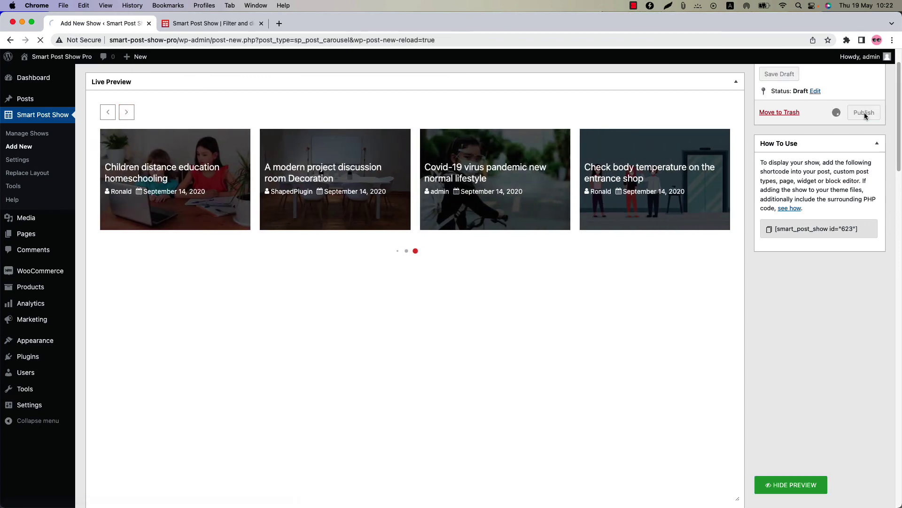
{"action": "mouse_move", "coordinate": [73, 235]}
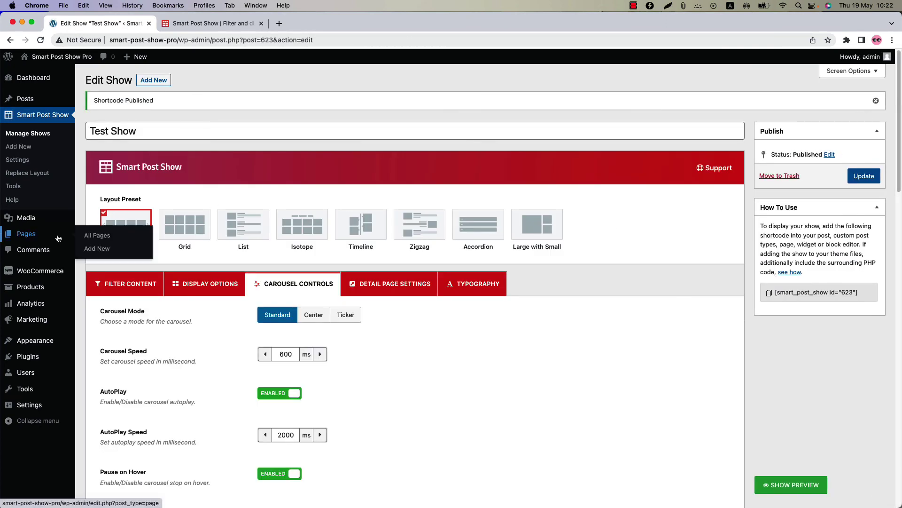
{"action": "left_click", "coordinate": [101, 247], "text": "super"}
{"action": "left_click", "coordinate": [217, 23]}
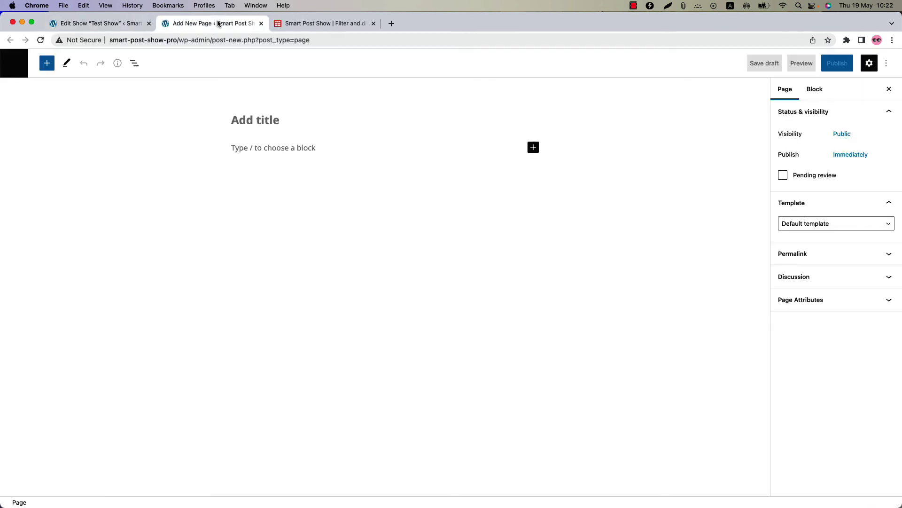
Insert a Smart Post Show Pro block showing Test Show #(623) and publish the page
{"action": "left_click", "coordinate": [46, 62]}
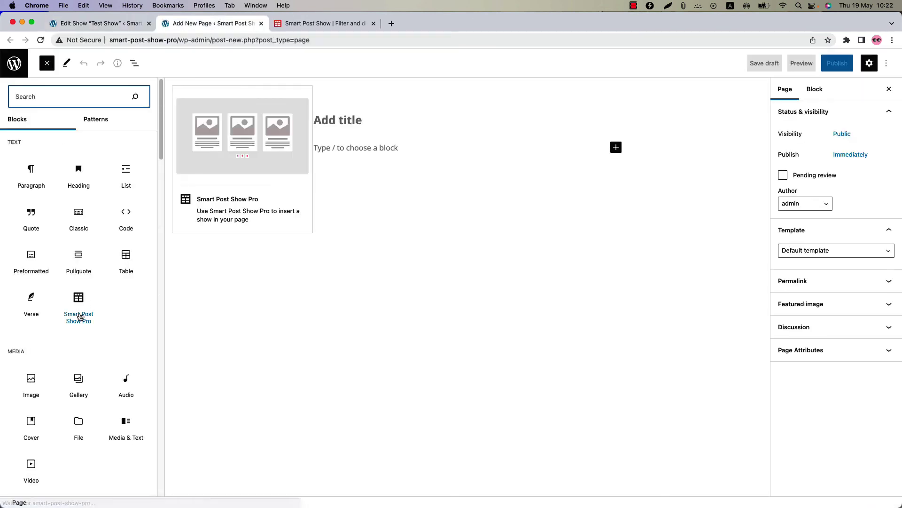
{"action": "left_click", "coordinate": [79, 307]}
{"action": "left_click", "coordinate": [365, 211]}
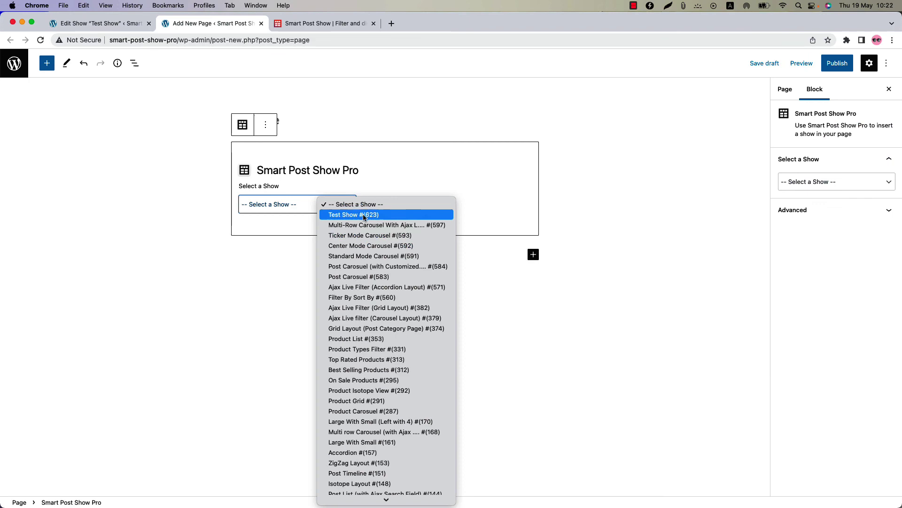
{"action": "left_click", "coordinate": [364, 213]}
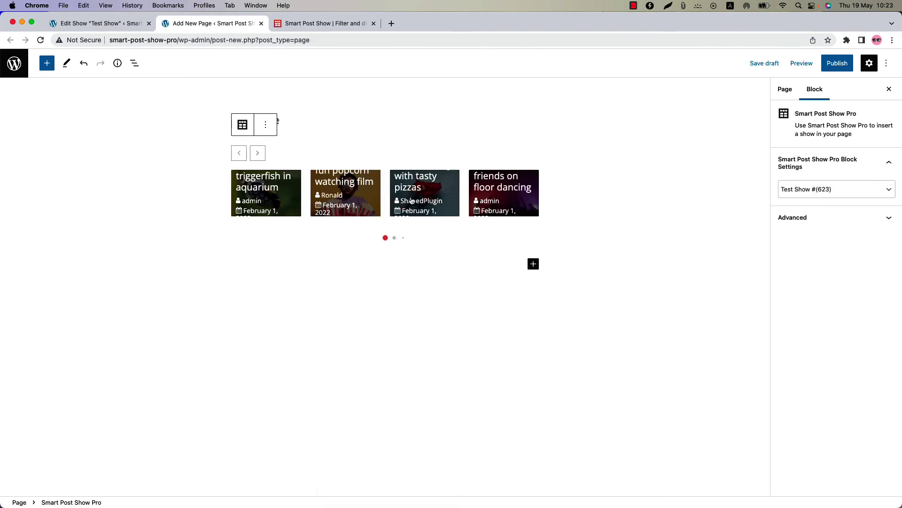
{"action": "left_click", "coordinate": [837, 63]}
{"action": "left_click", "coordinate": [807, 63]}
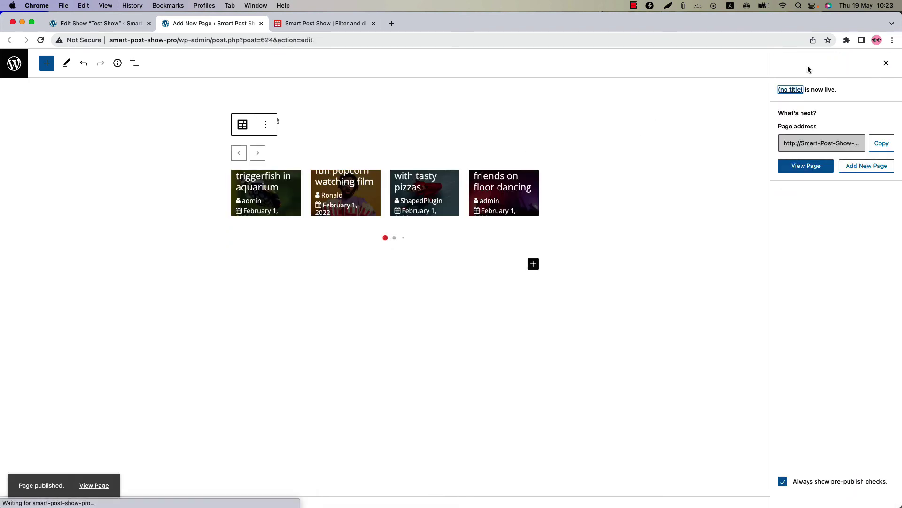
View the published page to see the Test Show carousel live on the site
{"action": "left_click", "coordinate": [798, 167]}
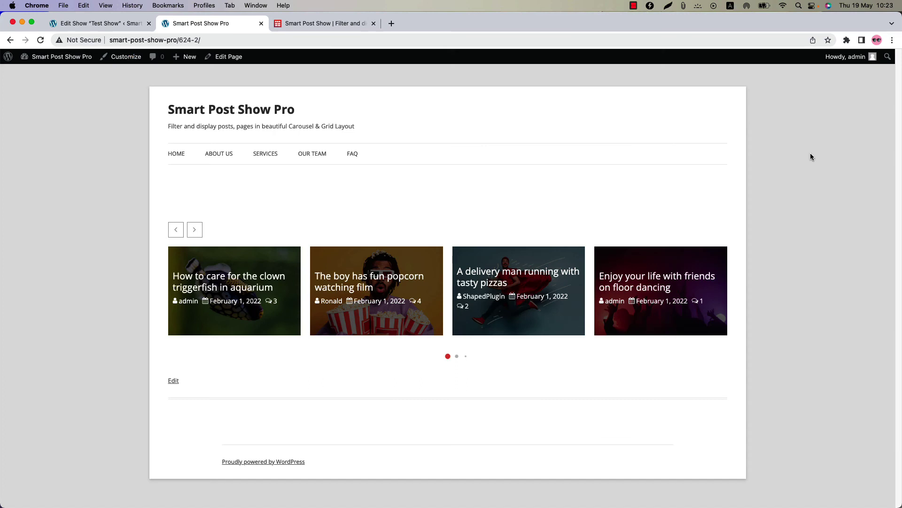